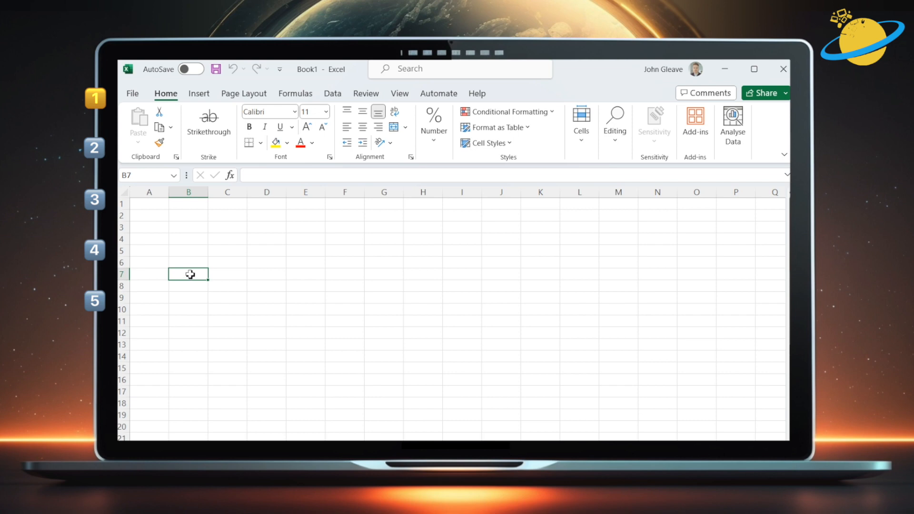
# Enable the Developer tab in Excel's ribbon customisation options and display its commands.
pyautogui.click(157, 118)
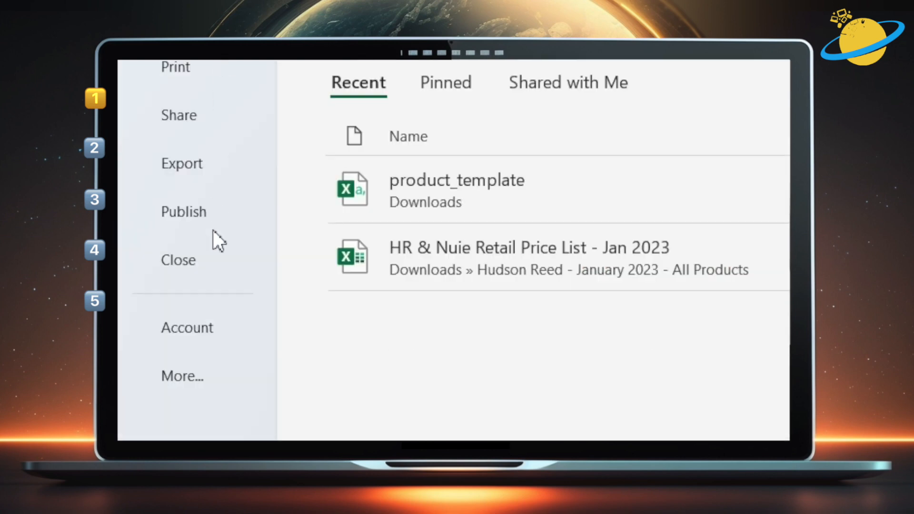
pyautogui.click(213, 375)
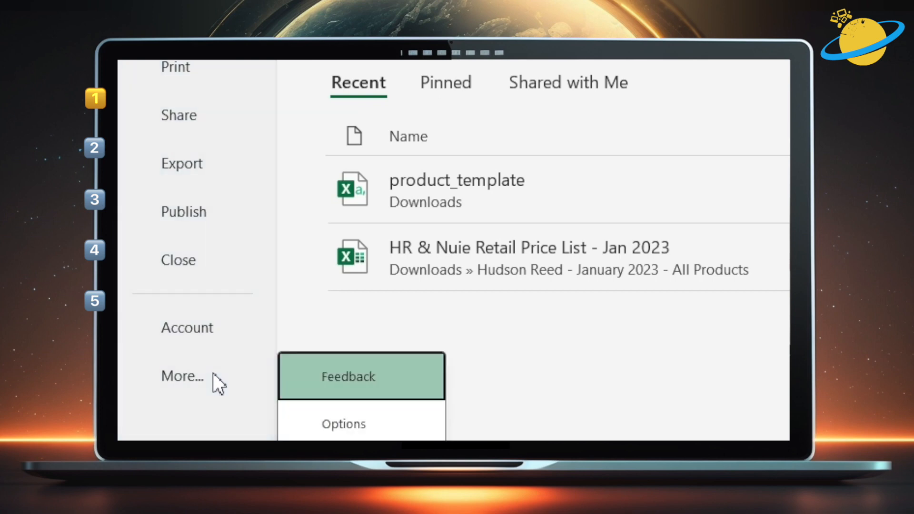
pyautogui.click(370, 426)
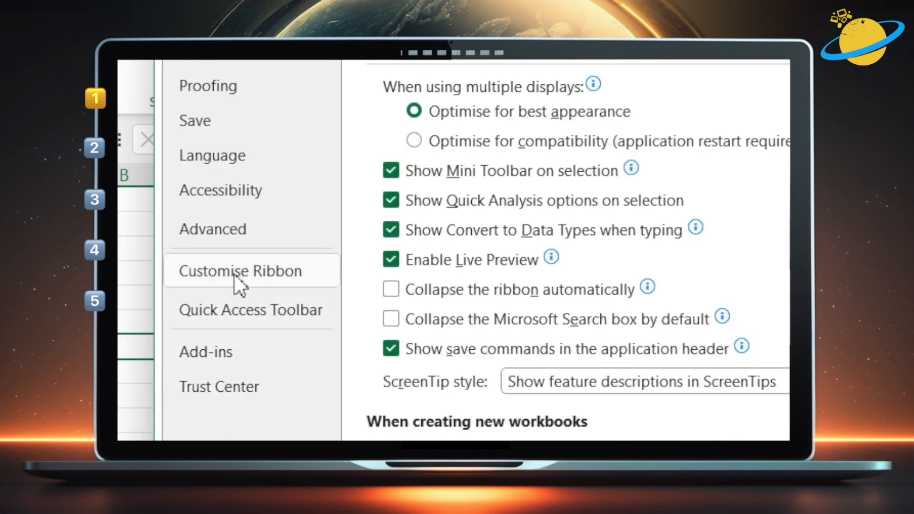
pyautogui.click(233, 273)
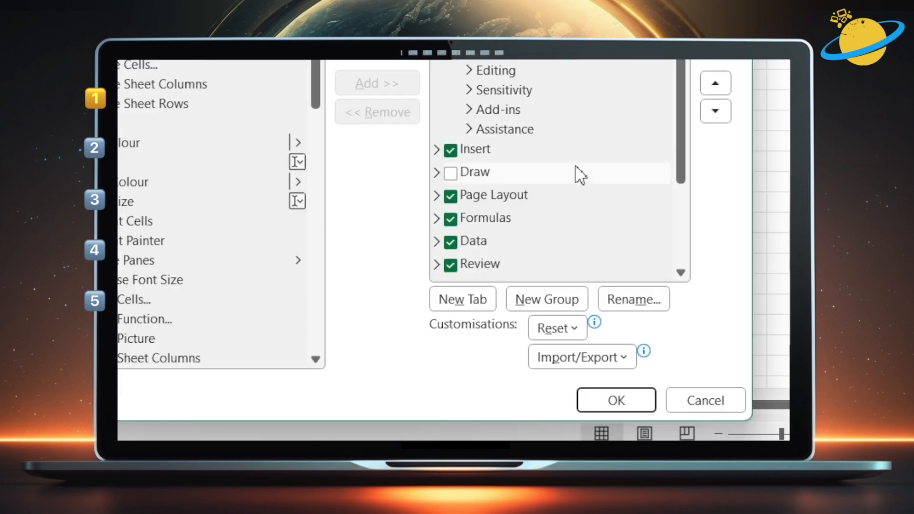
pyautogui.scroll(-2, 581, 176)
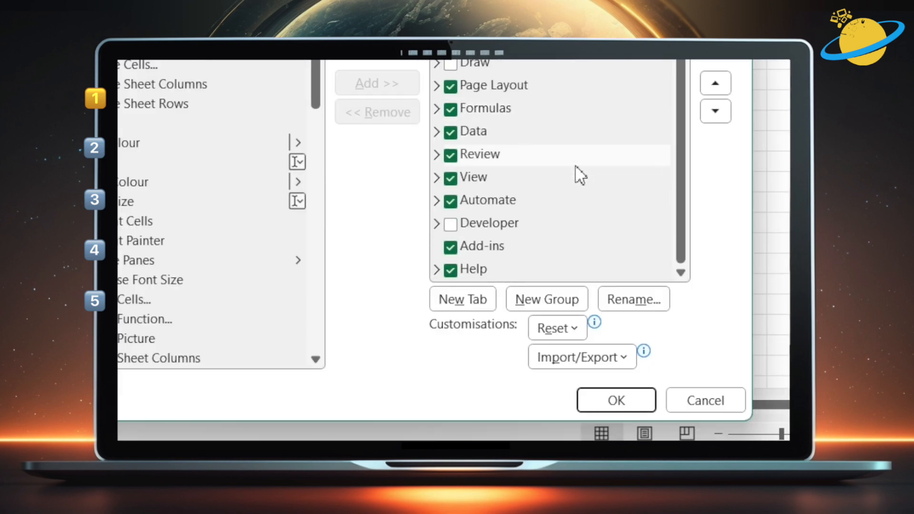
pyautogui.click(451, 227)
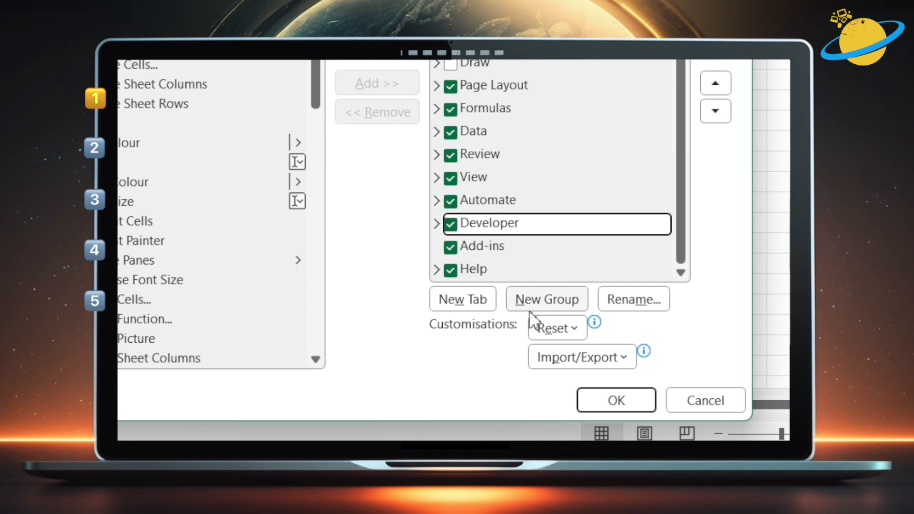
pyautogui.click(646, 404)
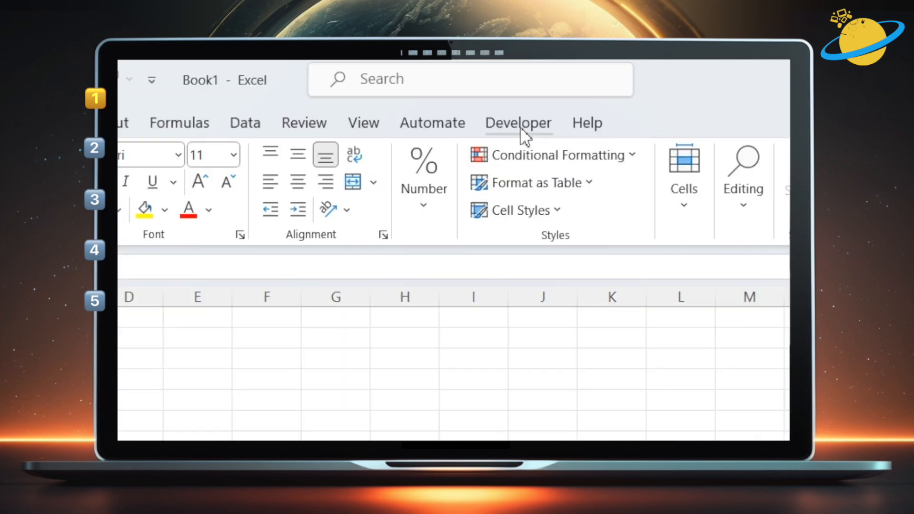
pyautogui.click(521, 130)
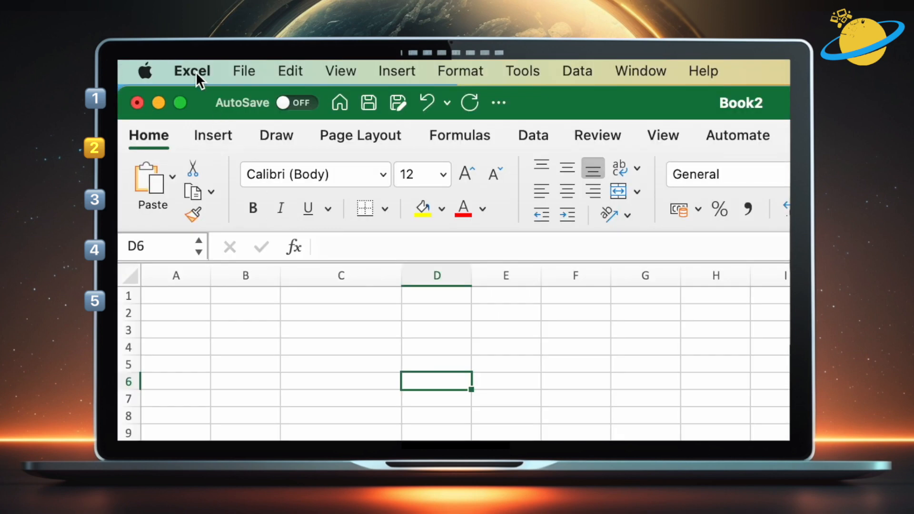
# Switch to Excel for Mac, enable the Developer tab in the View preferences and display its commands.
pyautogui.click(196, 71)
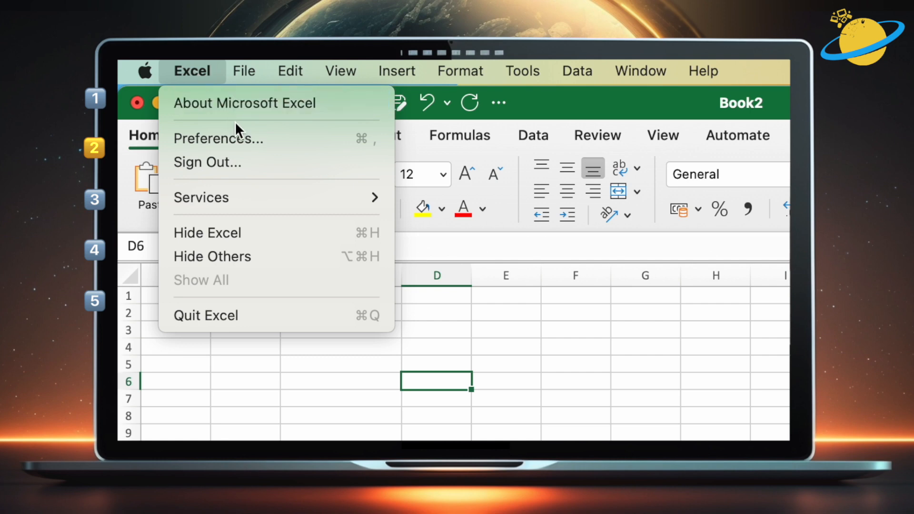
pyautogui.click(248, 138)
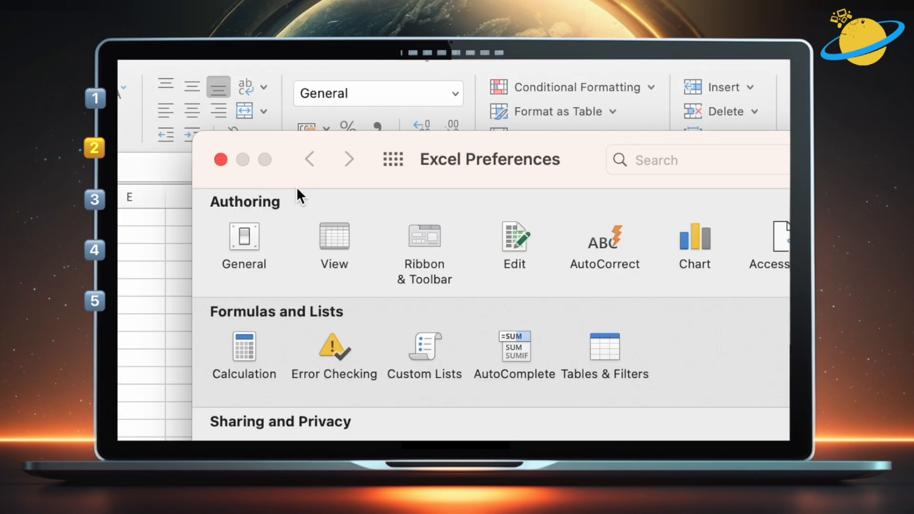
pyautogui.click(344, 226)
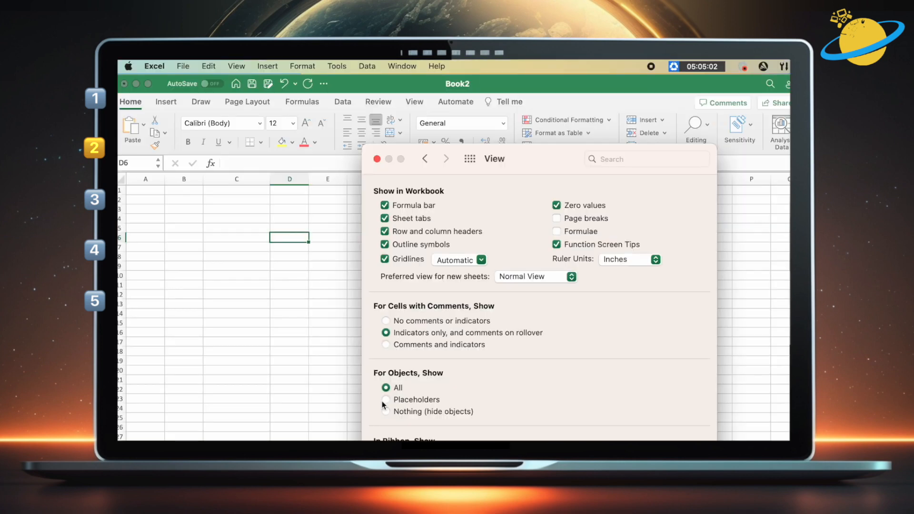
pyautogui.click(377, 159)
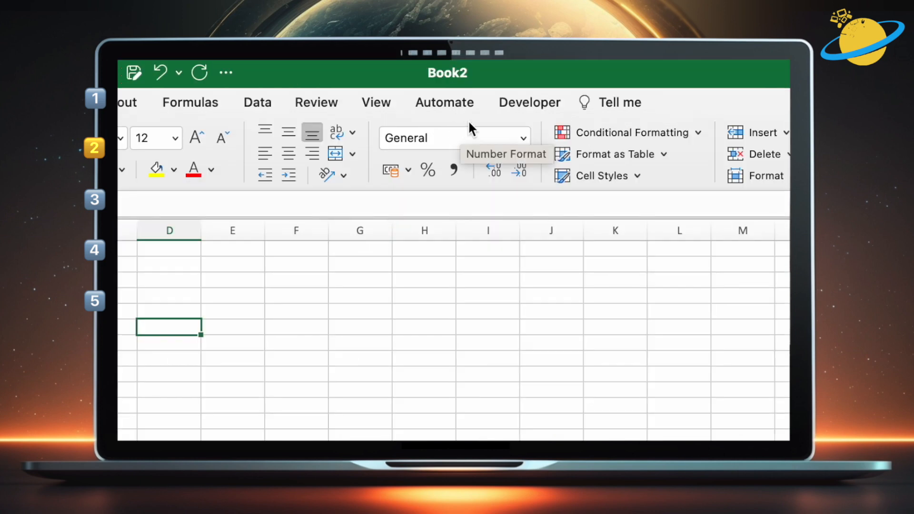
pyautogui.click(508, 104)
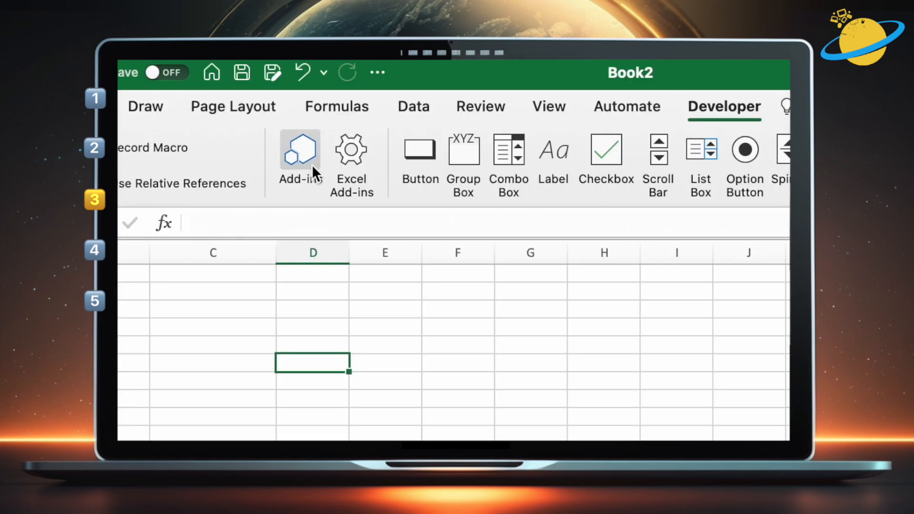
# Add the Wikipedia add-in from the Office Add-ins store and accept its licence terms.
pyautogui.click(312, 165)
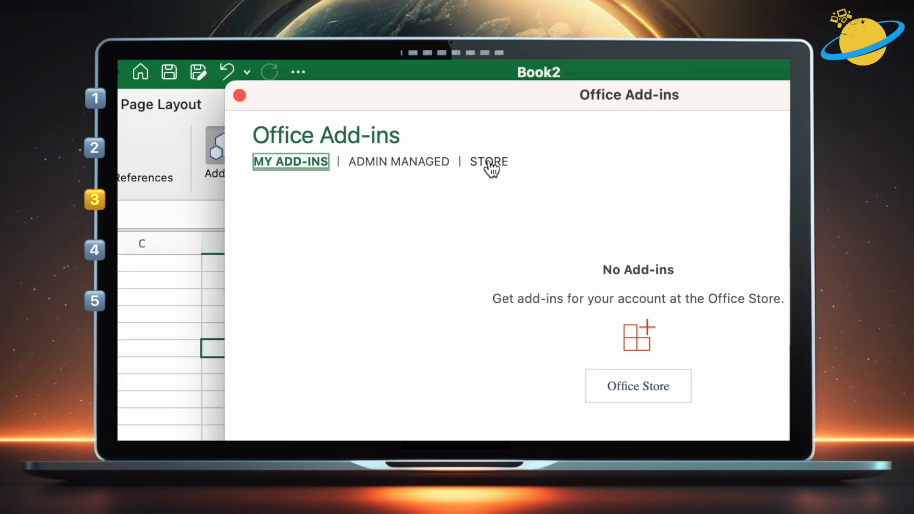
pyautogui.click(490, 162)
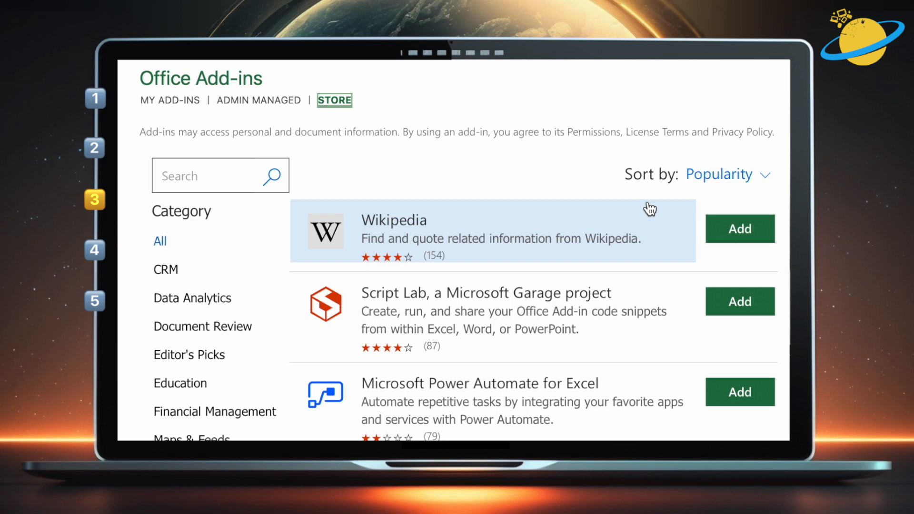
pyautogui.click(742, 231)
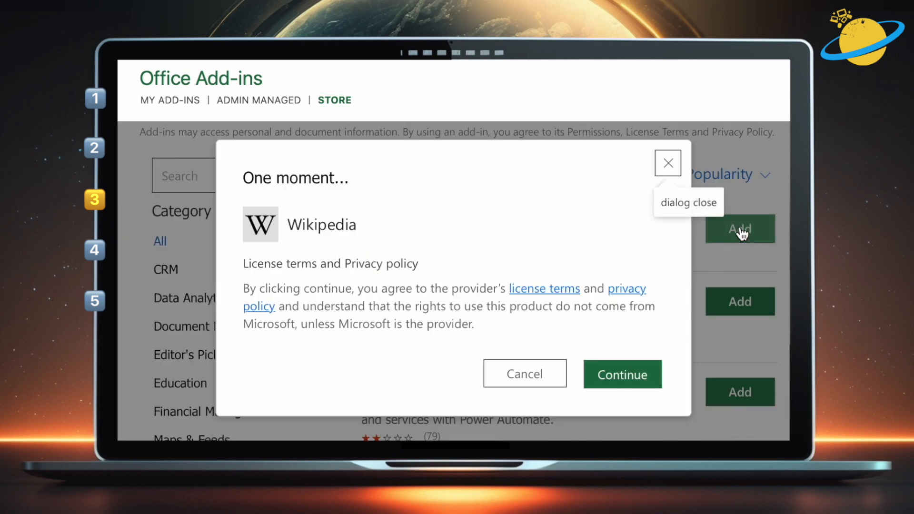
pyautogui.click(636, 376)
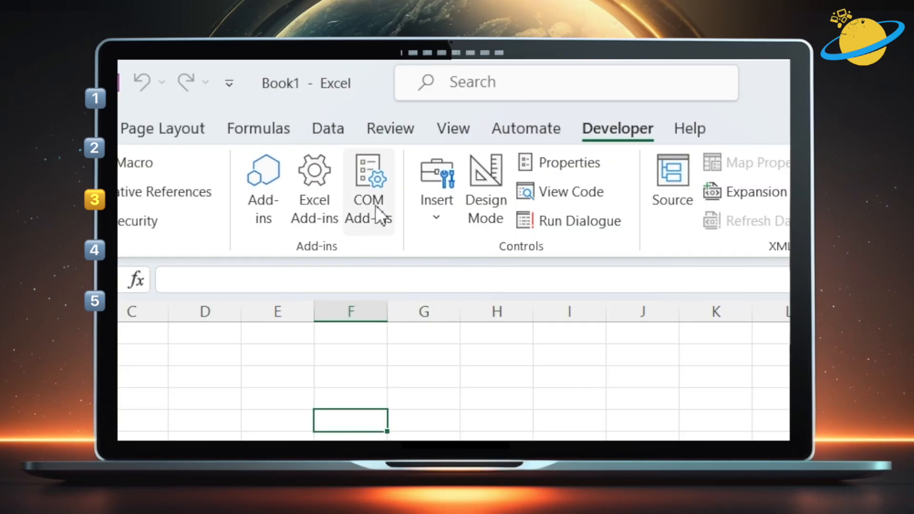
# Switch to Excel for Windows, enable the Microsoft Power Pivot for Excel COM add-in and display its commands.
pyautogui.click(379, 213)
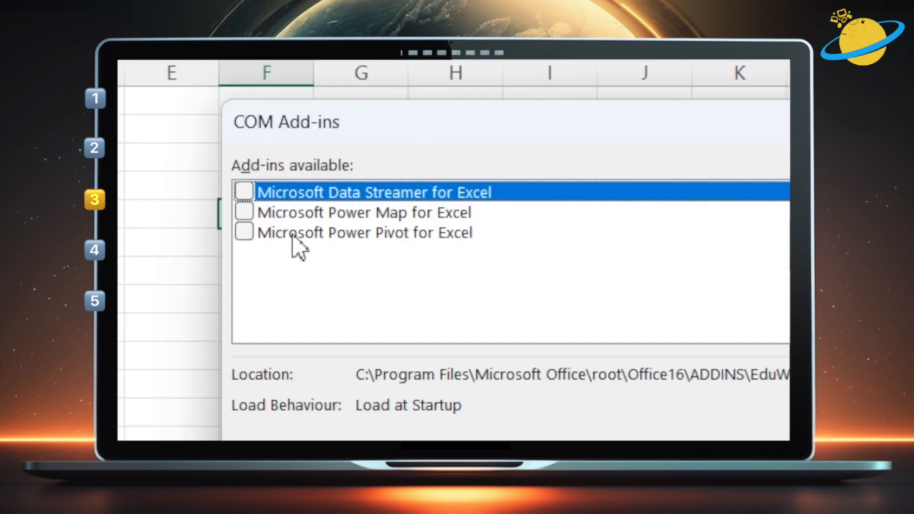
pyautogui.click(245, 232)
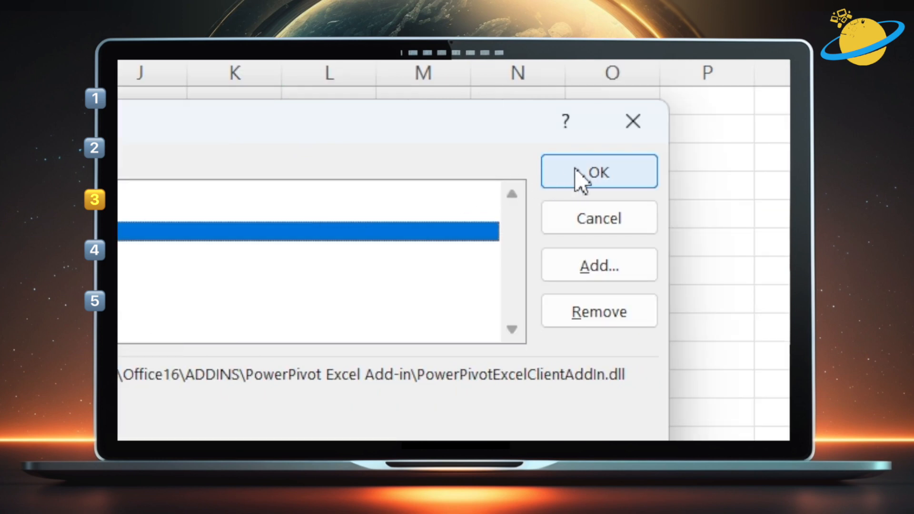
pyautogui.click(577, 172)
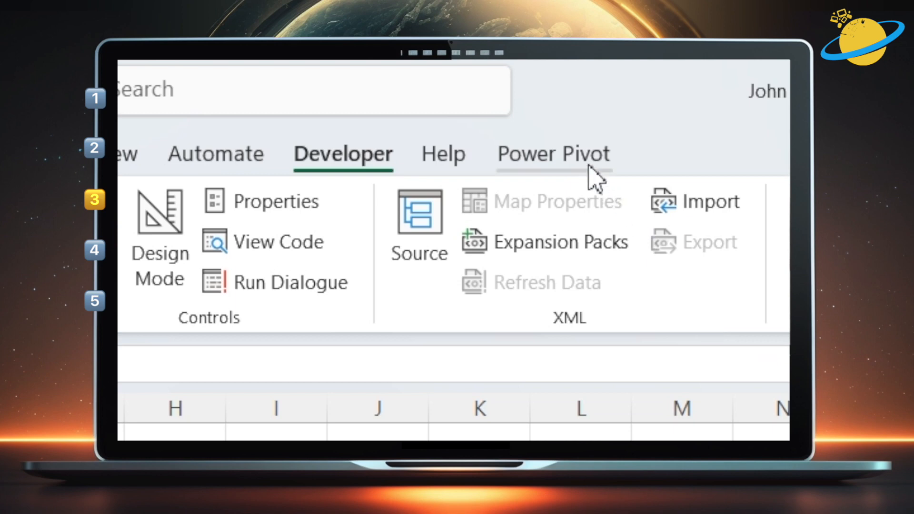
pyautogui.click(583, 161)
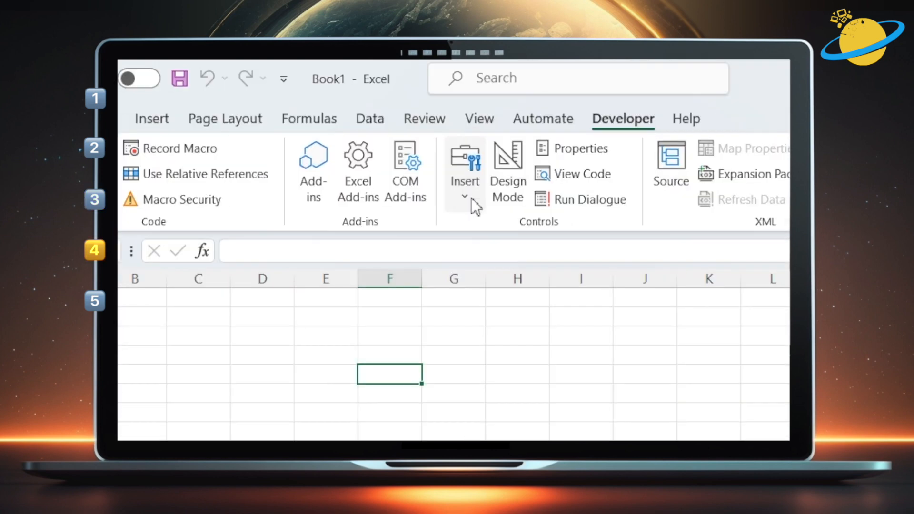
# Insert a combo box form control in the Mac workbook and place it over cell B4, above the grey area.
pyautogui.click(473, 200)
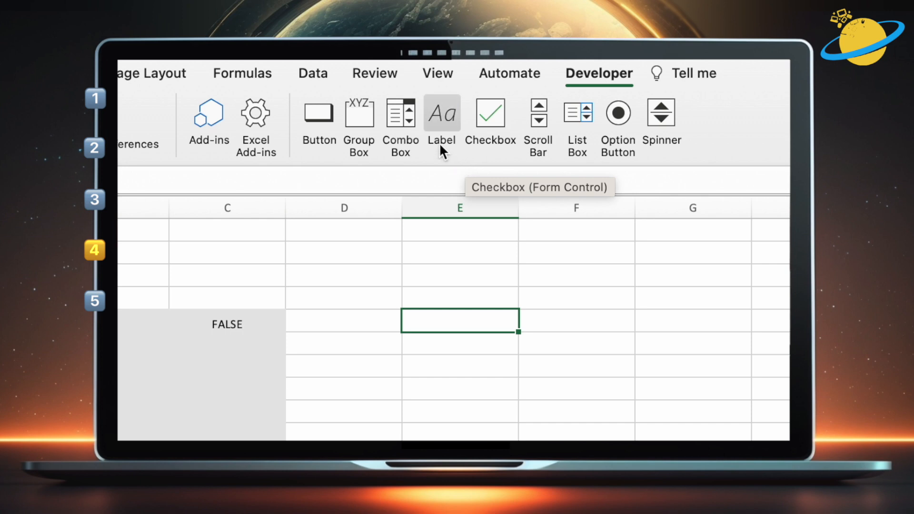
pyautogui.click(404, 127)
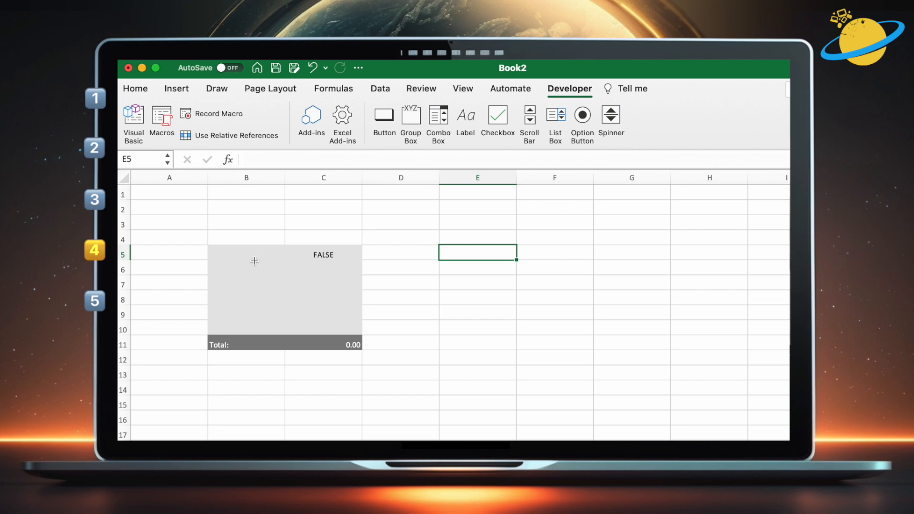
pyautogui.moveTo(250, 254)
pyautogui.mouseDown()
pyautogui.moveTo(374, 296)
pyautogui.moveTo(338, 272)
pyautogui.mouseUp()
pyautogui.moveTo(300, 265); pyautogui.dragTo(259, 236)
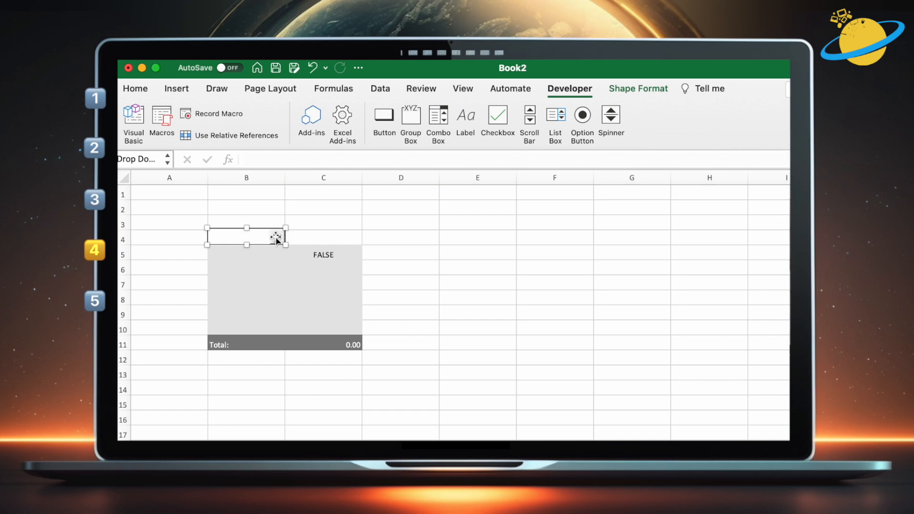
# Format the combo box with input range data!$A$1:$A$3 and cell link $B$5.
pyautogui.rightClick(276, 235)
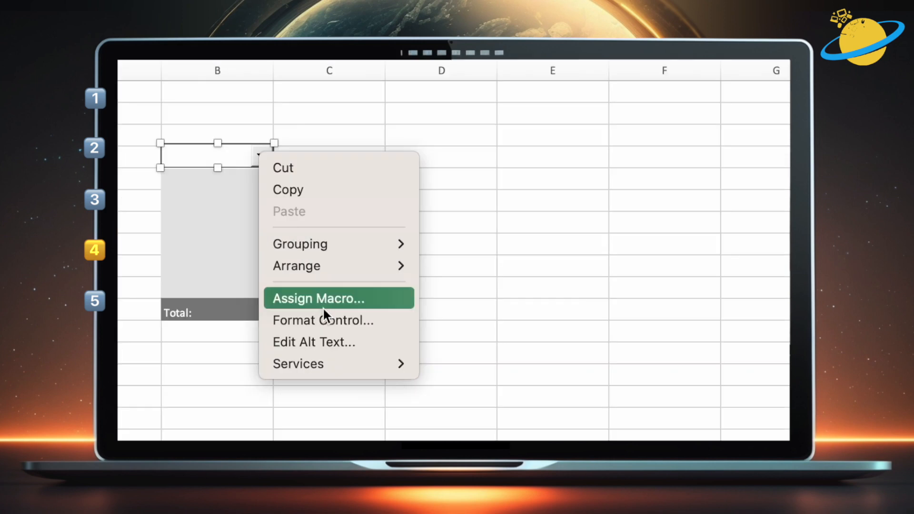
pyautogui.click(322, 350)
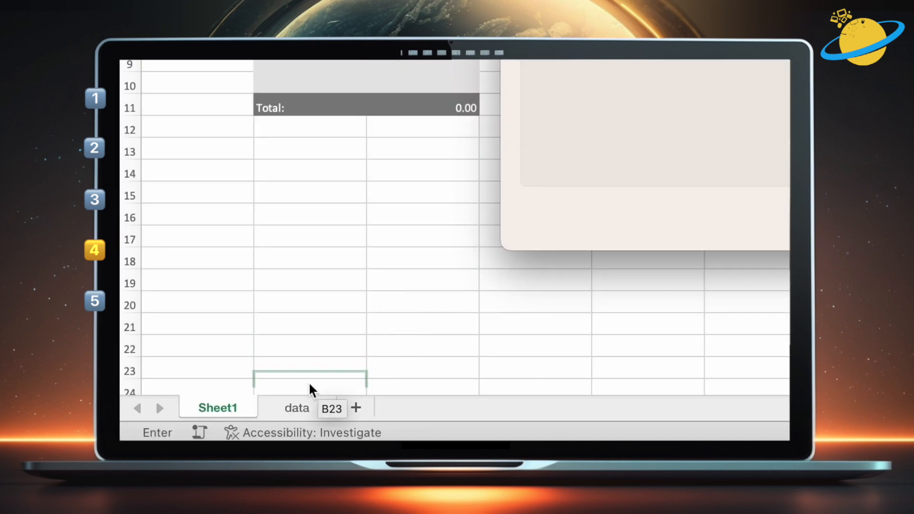
pyautogui.click(298, 408)
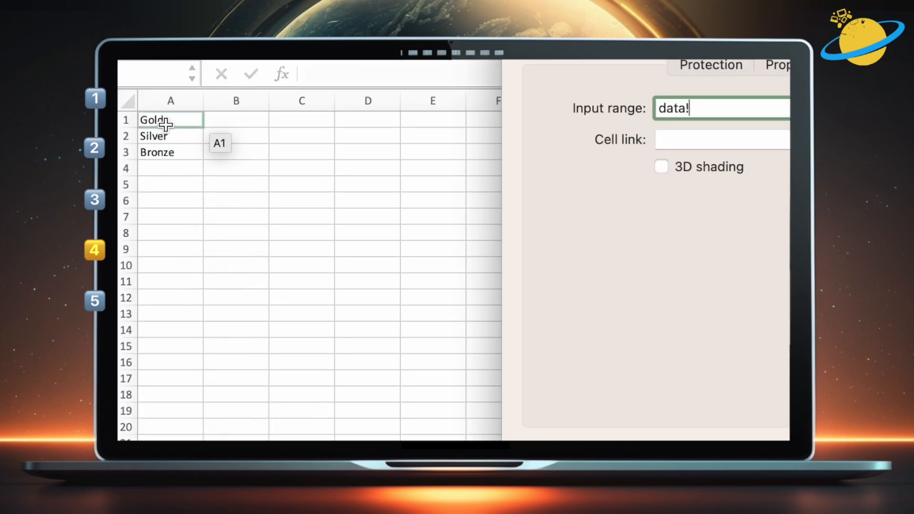
pyautogui.moveTo(167, 121); pyautogui.dragTo(167, 148)
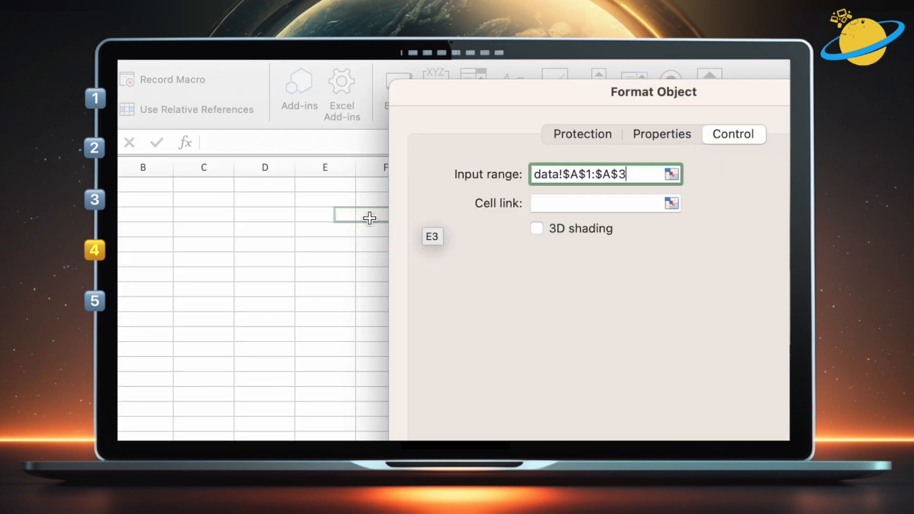
pyautogui.click(550, 204)
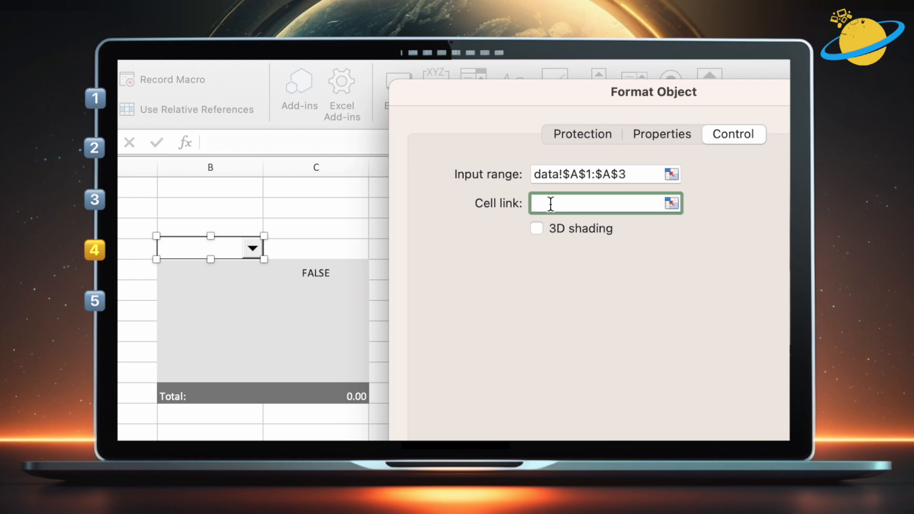
pyautogui.click(225, 274)
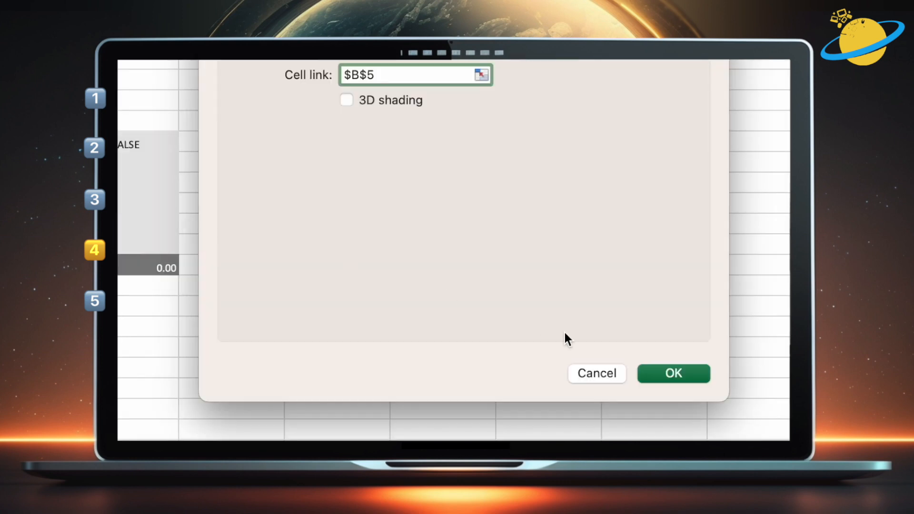
pyautogui.click(667, 374)
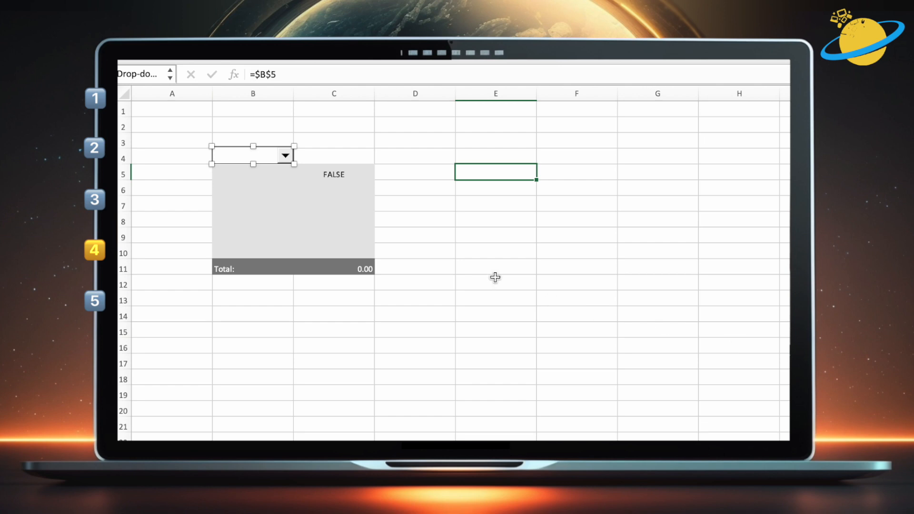
# Deselect the combo box and choose Gold from its list.
pyautogui.click(332, 158)
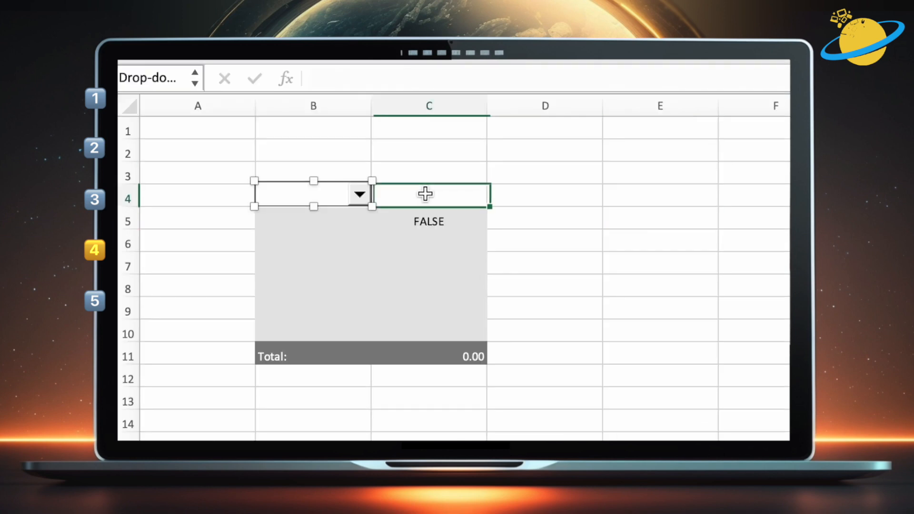
pyautogui.click(425, 194)
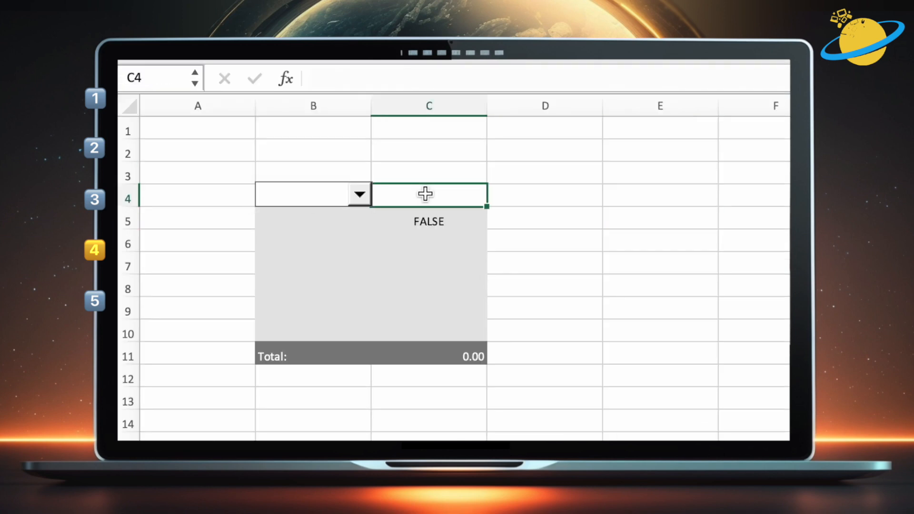
pyautogui.click(363, 198)
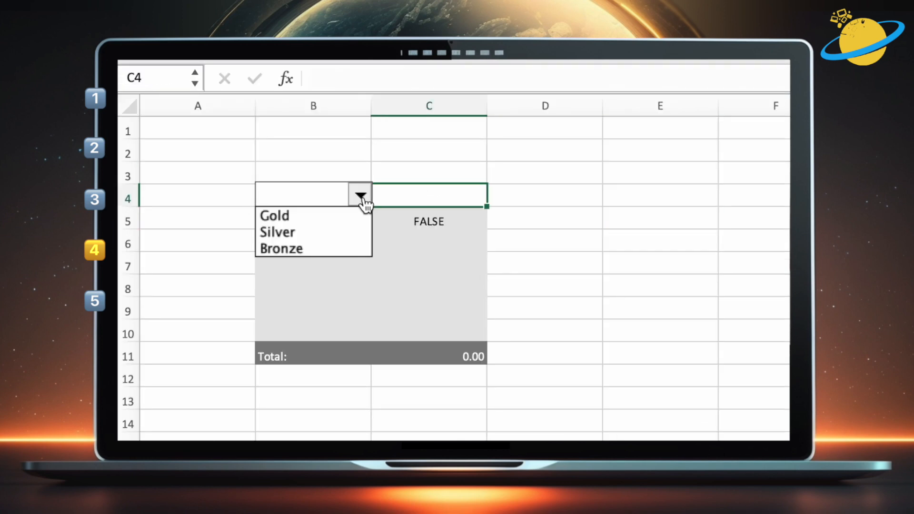
pyautogui.click(333, 216)
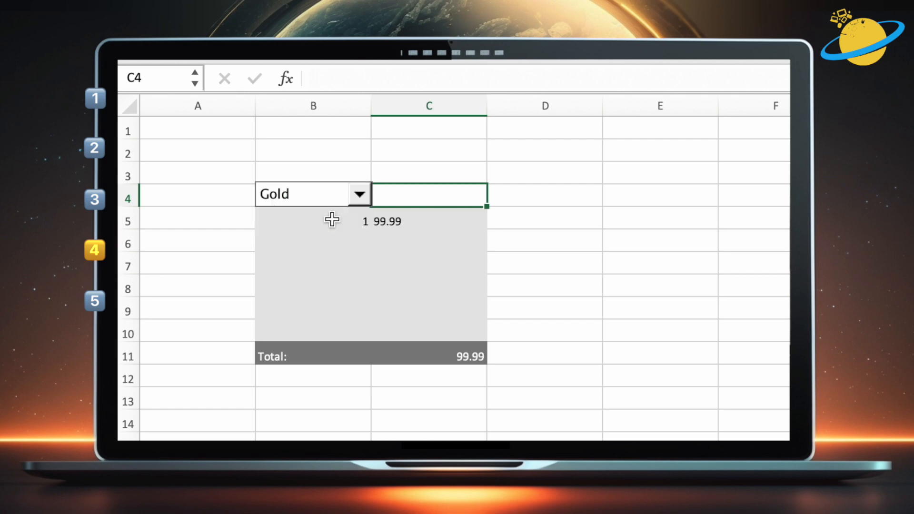
# Select linked cell B5, choose Silver from the combo box, and examine the nested IF formula in C5.
pyautogui.click(332, 221)
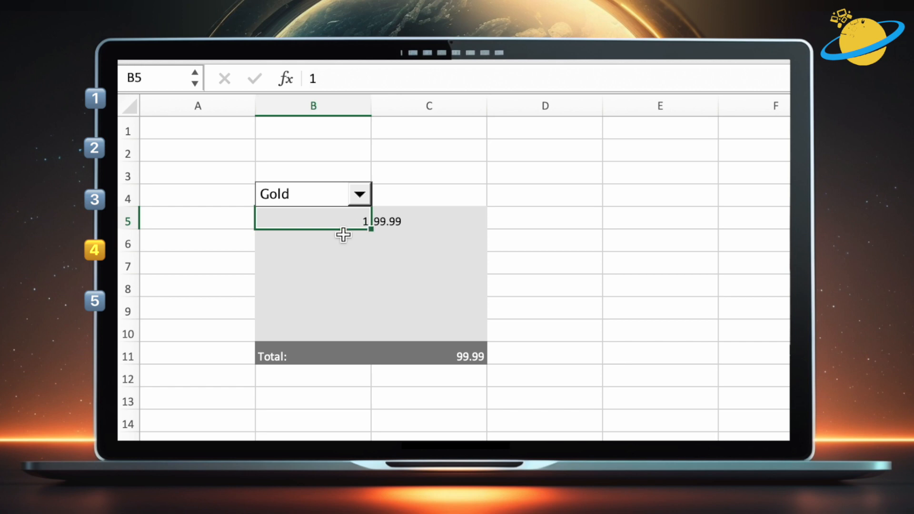
pyautogui.click(360, 195)
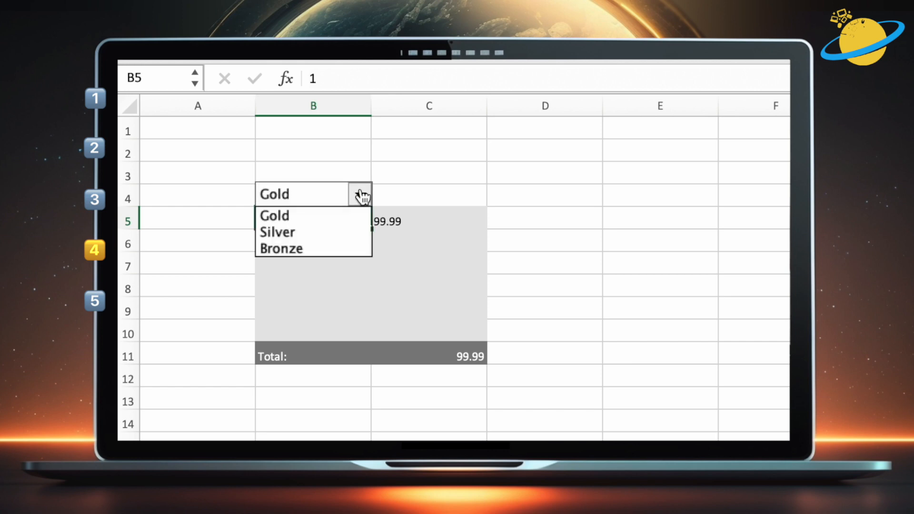
pyautogui.click(344, 234)
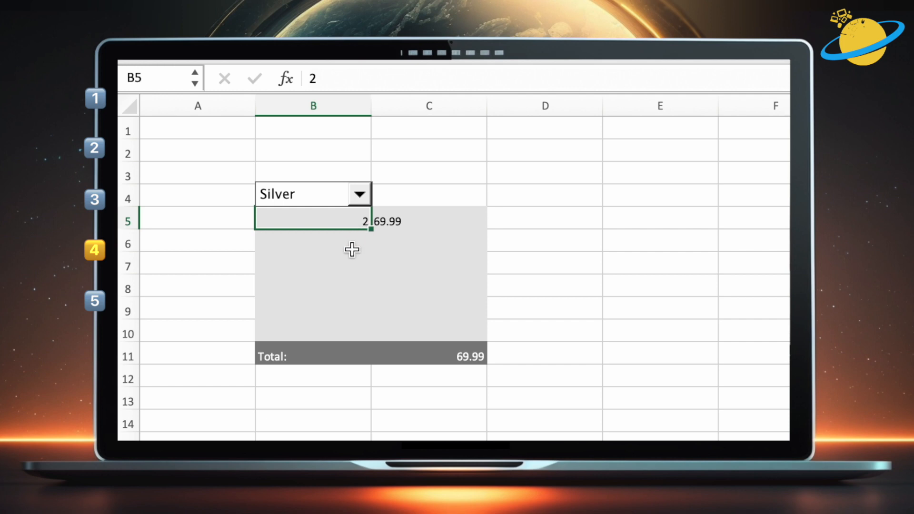
pyautogui.doubleClick(453, 221)
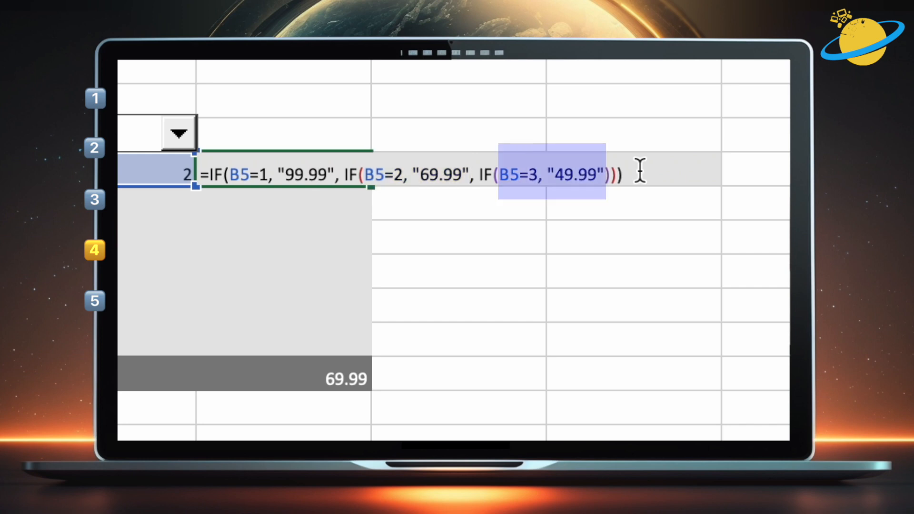
pyautogui.click(610, 138)
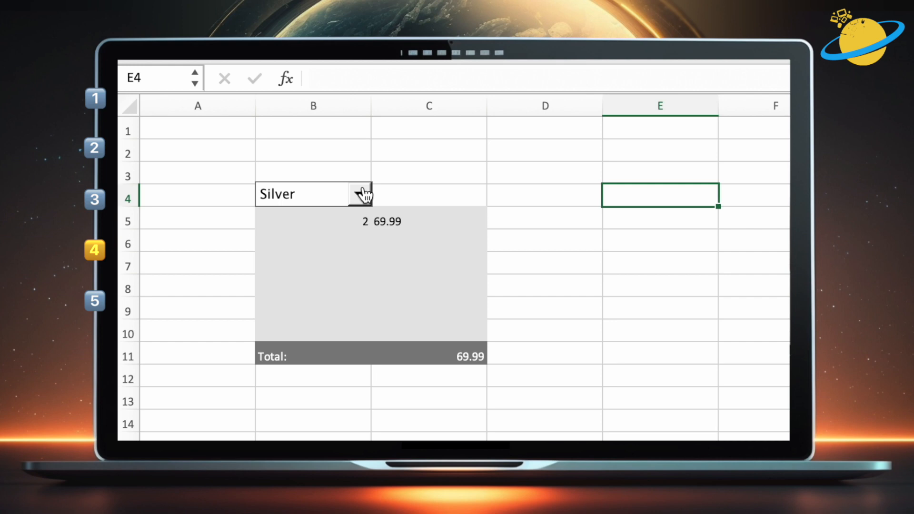
# Move the combo box down over cell B5 and choose Bronze from its list.
pyautogui.rightClick(364, 193)
pyautogui.click(333, 181)
pyautogui.moveTo(333, 181); pyautogui.dragTo(333, 203)
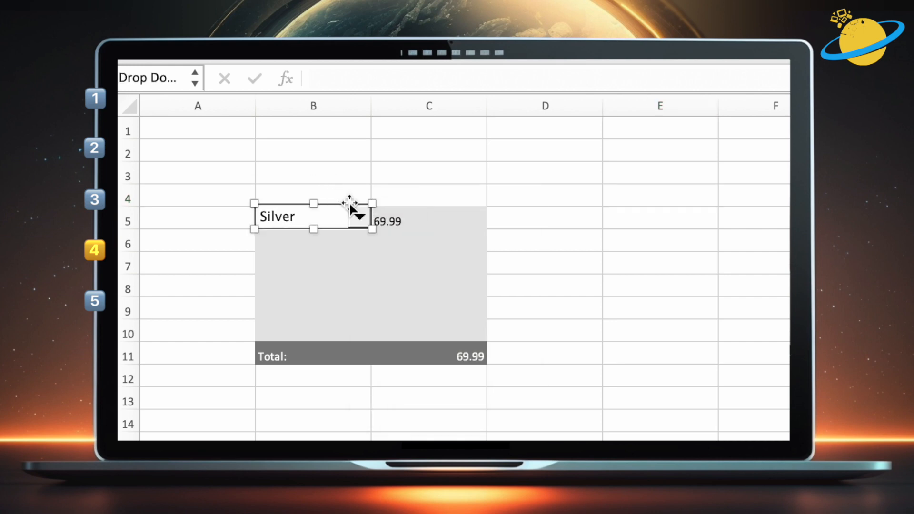
pyautogui.click(561, 206)
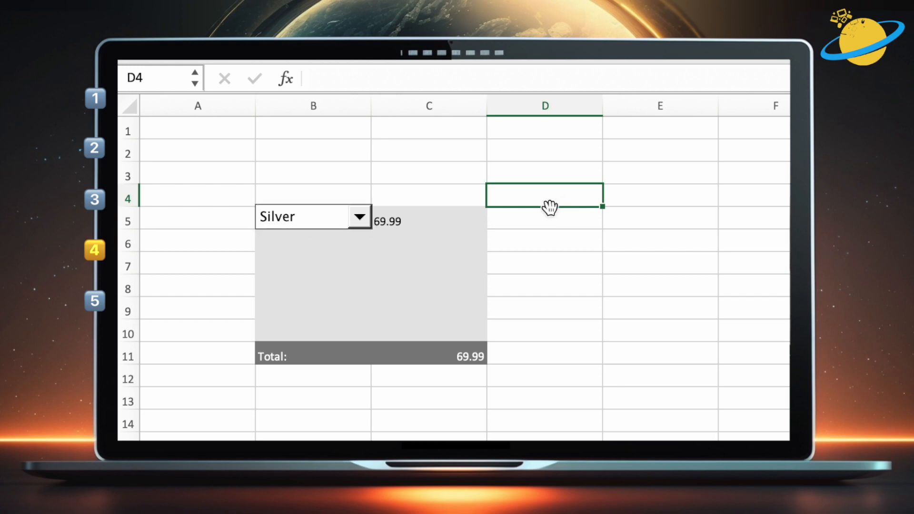
pyautogui.click(361, 218)
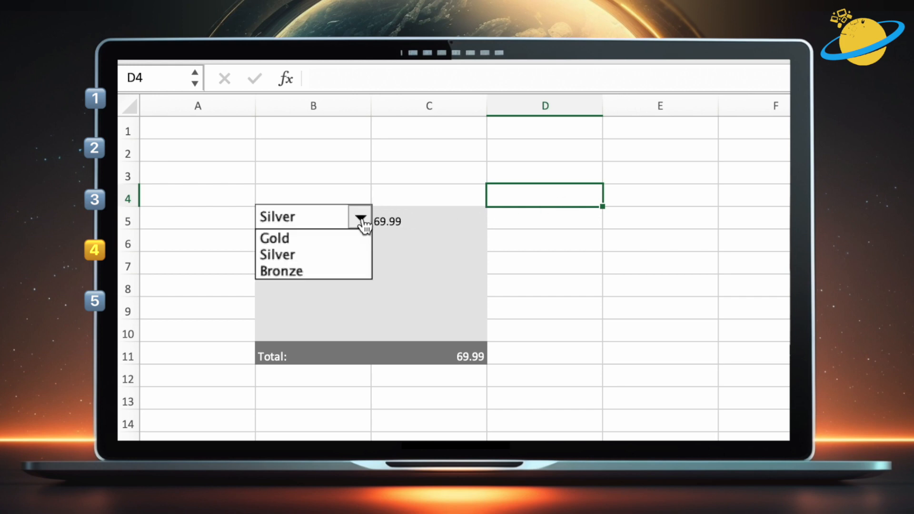
pyautogui.click(352, 270)
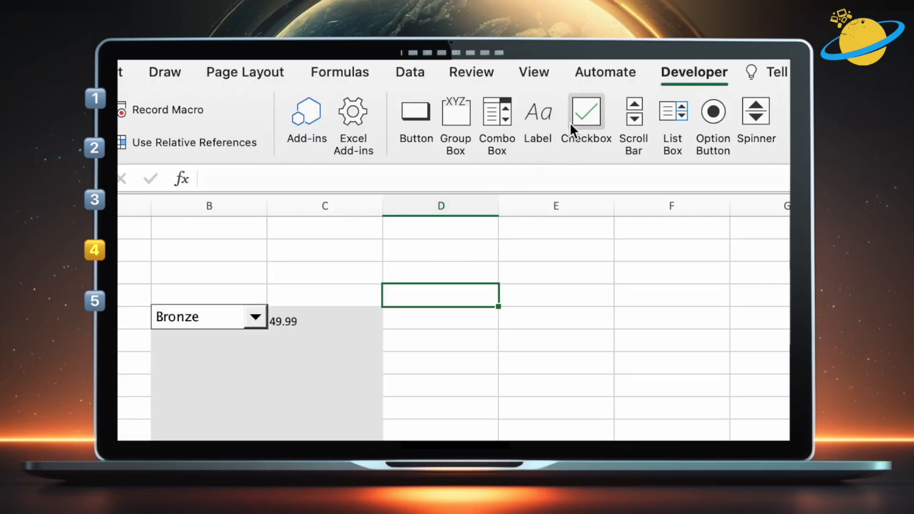
# Insert a checkbox form control in the grey area below the combo box and place two copies beneath it.
pyautogui.click(578, 115)
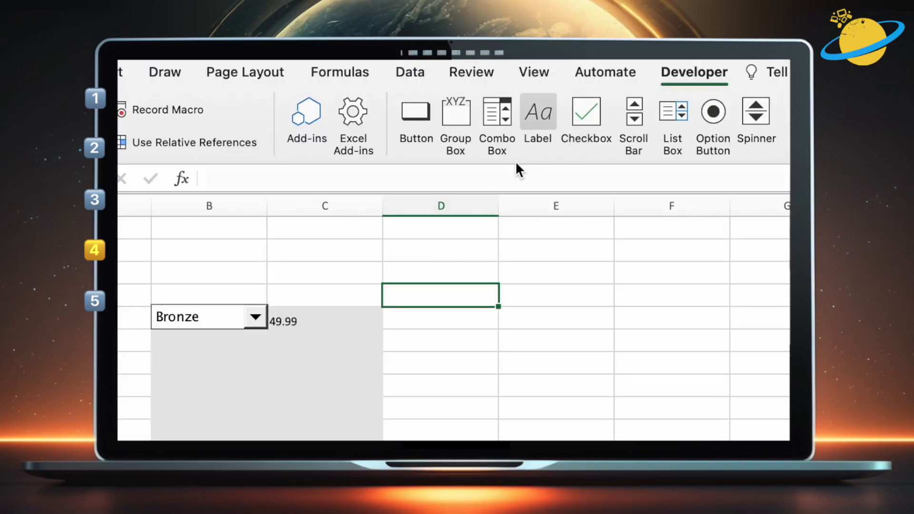
pyautogui.click(272, 255)
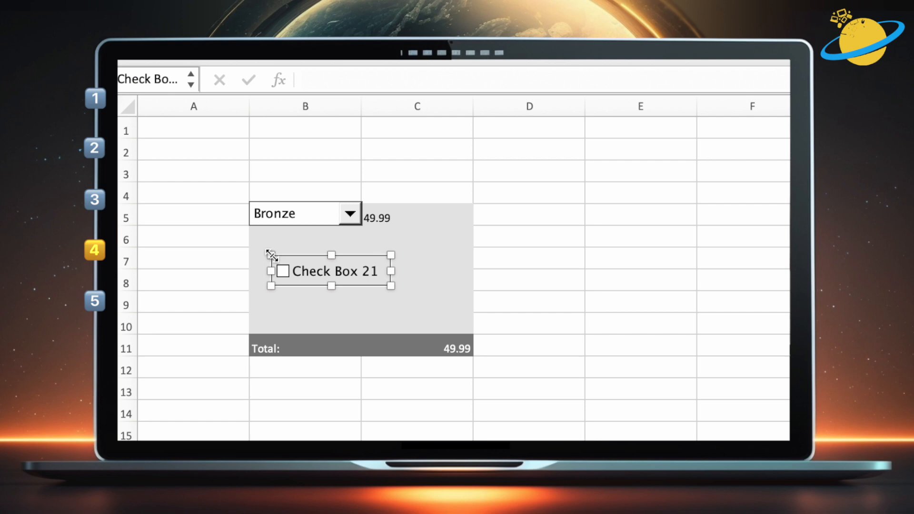
pyautogui.moveTo(310, 260); pyautogui.dragTo(310, 318)
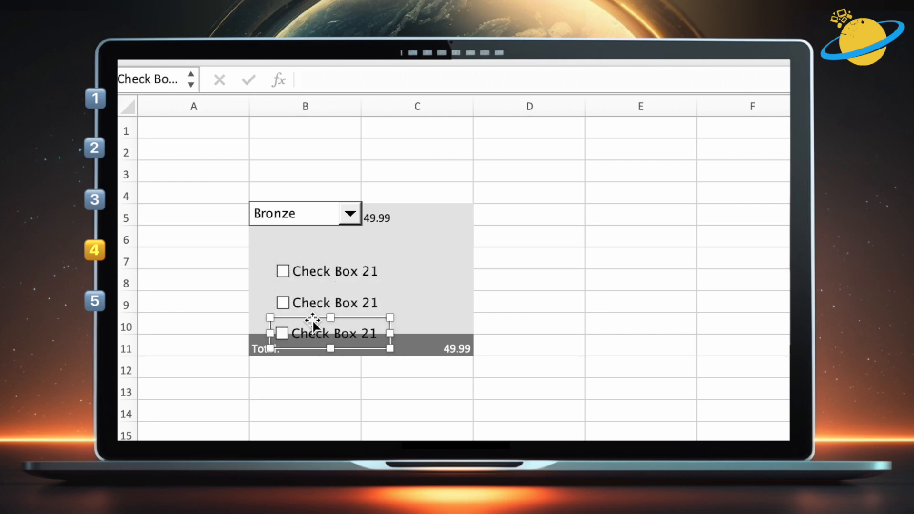
# Replace the first checkbox's label with SSL.
pyautogui.rightClick(372, 266)
pyautogui.click(365, 269)
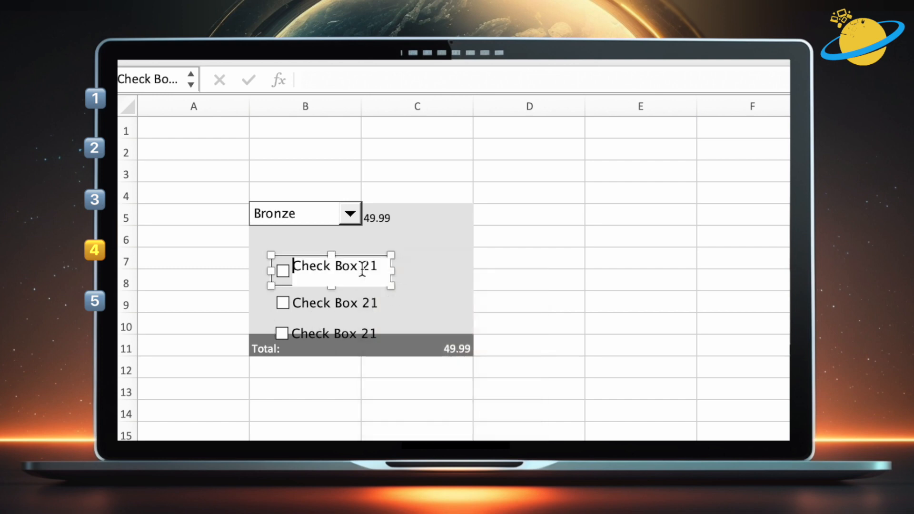
pyautogui.press('BackSpace')
pyautogui.press('BackSpace')
pyautogui.press('BackSpace')
pyautogui.press('BackSpace')
pyautogui.press('BackSpace')
pyautogui.press('BackSpace')
pyautogui.press('BackSpace')
pyautogui.press('BackSpace')
pyautogui.press('BackSpace')
pyautogui.press('BackSpace')
pyautogui.press('BackSpace')
pyautogui.press('BackSpace')
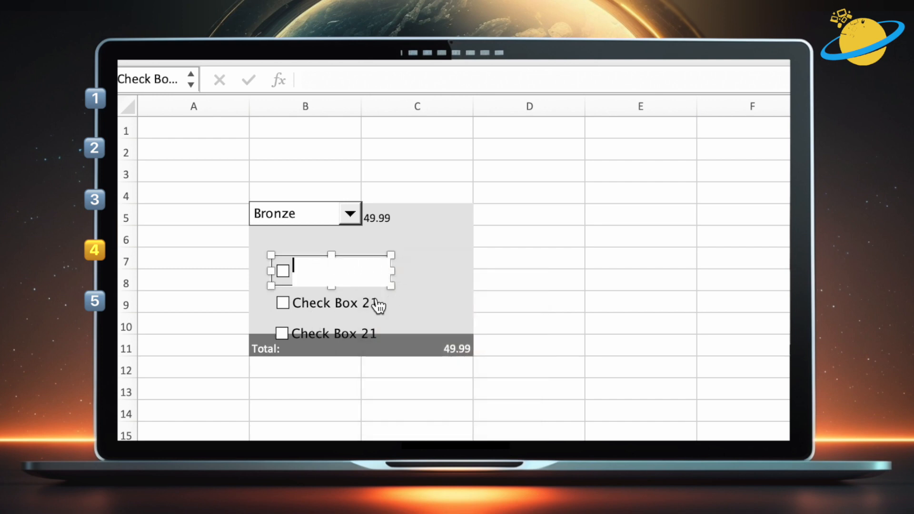
pyautogui.write('SSL')
# Replace the second checkbox's label with Backup.
pyautogui.rightClick(334, 301)
pyautogui.click(376, 301)
pyautogui.moveTo(376, 301); pyautogui.dragTo(292, 303)
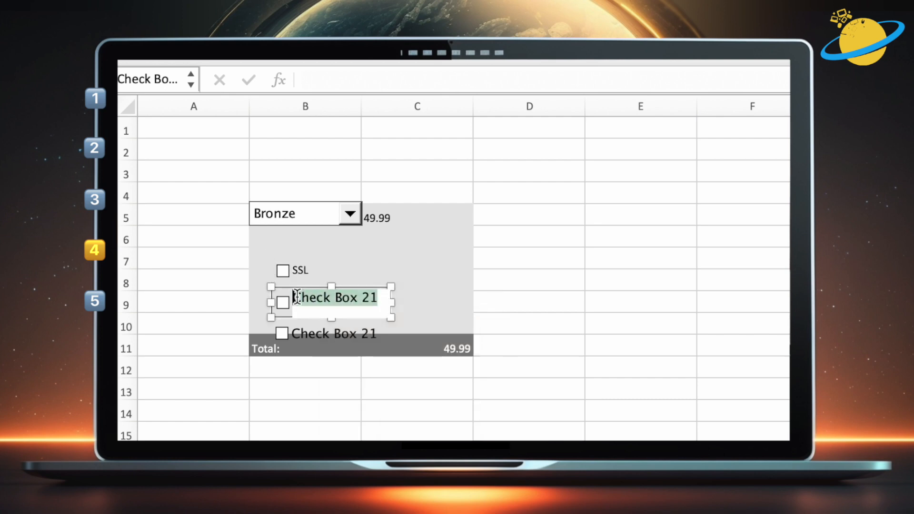
pyautogui.write('Backup')
# Relabel the third checkbox Multiple Domains and widen it so the text fits on one line.
pyautogui.rightClick(331, 326)
pyautogui.click(376, 329)
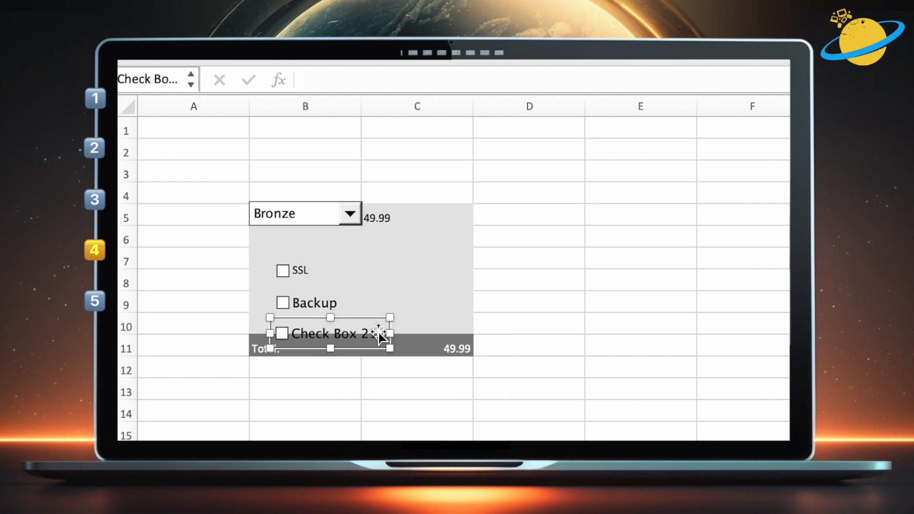
pyautogui.moveTo(375, 330); pyautogui.dragTo(295, 329)
pyautogui.write('Multiple Domains')
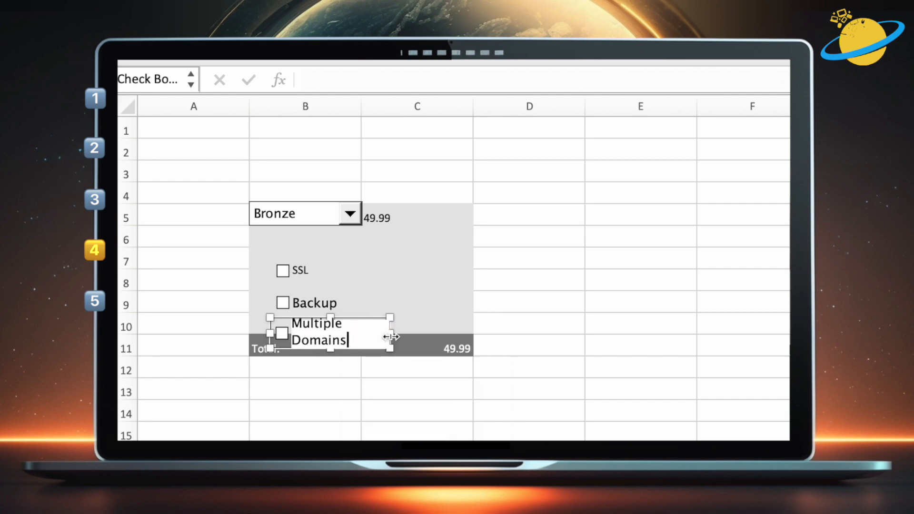
pyautogui.moveTo(391, 333); pyautogui.dragTo(403, 335)
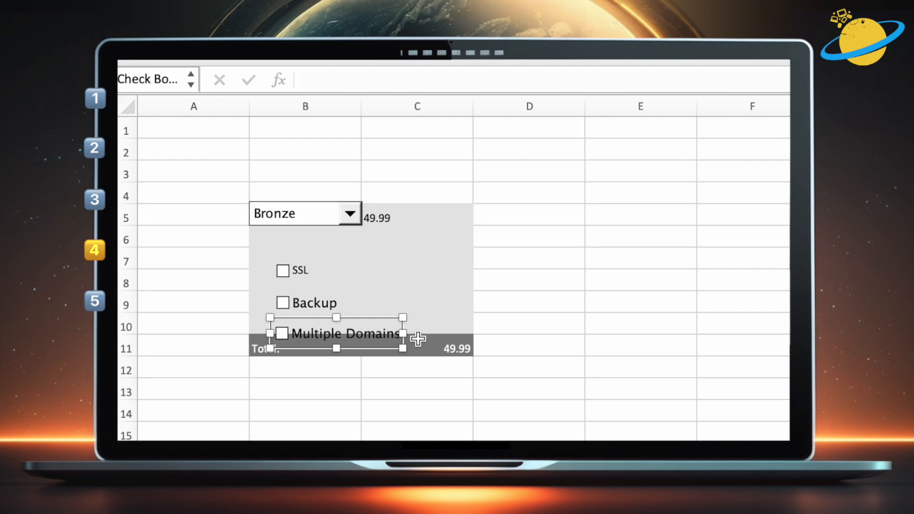
# Move the Backup and Multiple Domains checkboxes up so all three sit close together above the Total row.
pyautogui.moveTo(301, 303)
pyautogui.mouseDown()
pyautogui.moveTo(298, 281)
pyautogui.moveTo(303, 289)
pyautogui.mouseUp()
pyautogui.rightClick(306, 333)
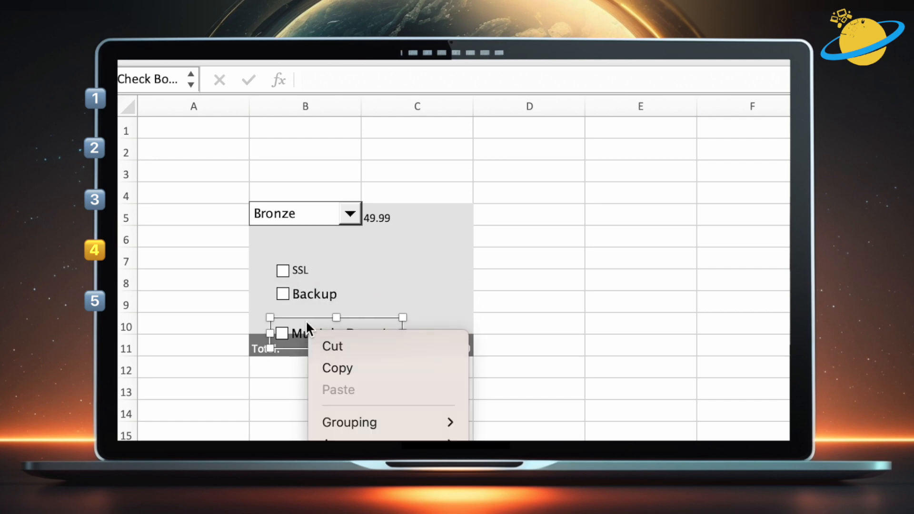
pyautogui.click(309, 326)
pyautogui.moveTo(309, 326); pyautogui.dragTo(311, 308)
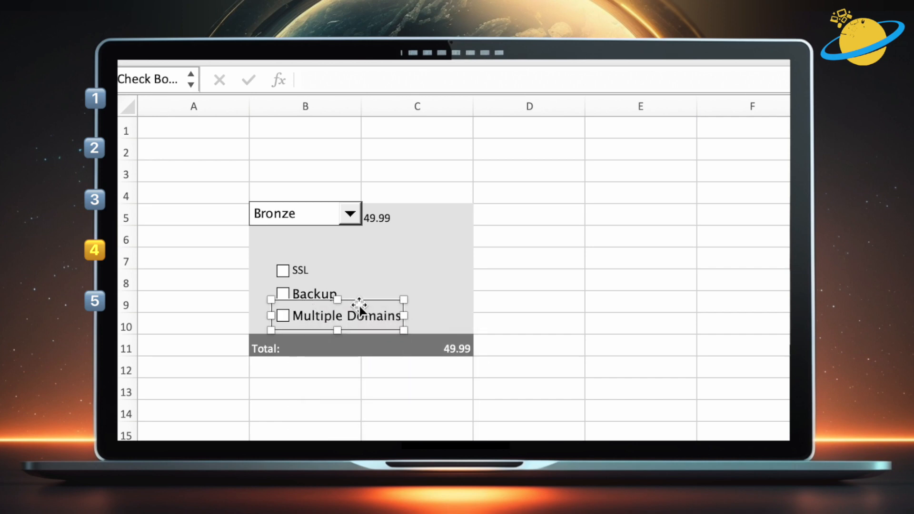
# Group the SSL, Backup and Multiple Domains checkboxes and align the group just beneath the combo box.
pyautogui.keyDown('shift'); pyautogui.click(314, 293); pyautogui.keyUp('shift')
pyautogui.rightClick(313, 295)
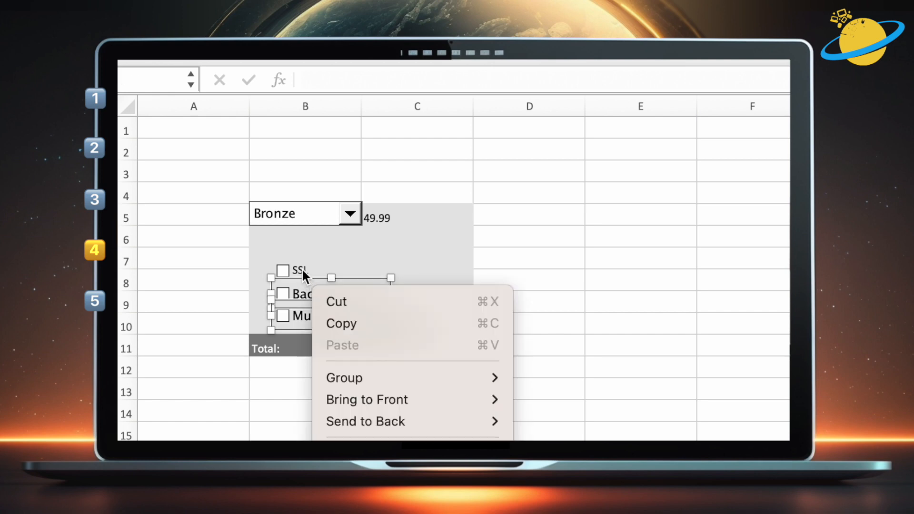
pyautogui.press('Escape')
pyautogui.keyDown('shift'); pyautogui.click(304, 272); pyautogui.keyUp('shift')
pyautogui.rightClick(304, 271)
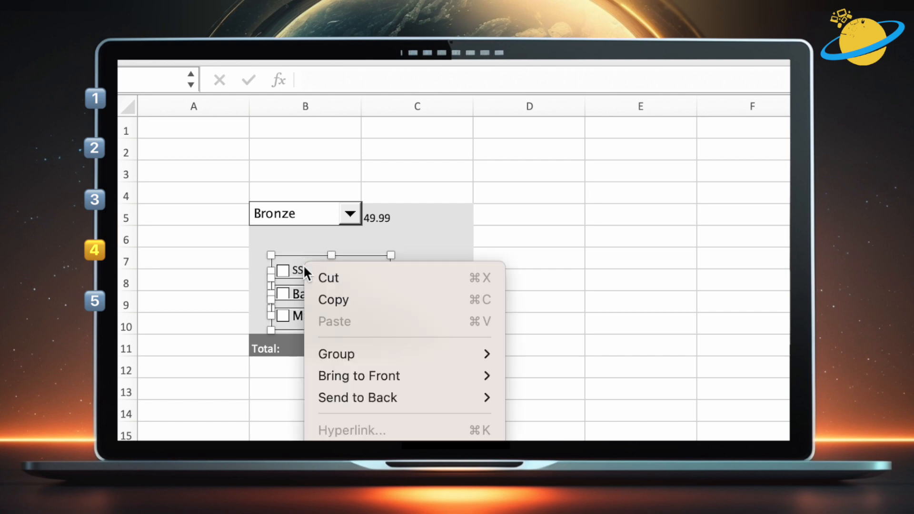
pyautogui.moveTo(365, 355)
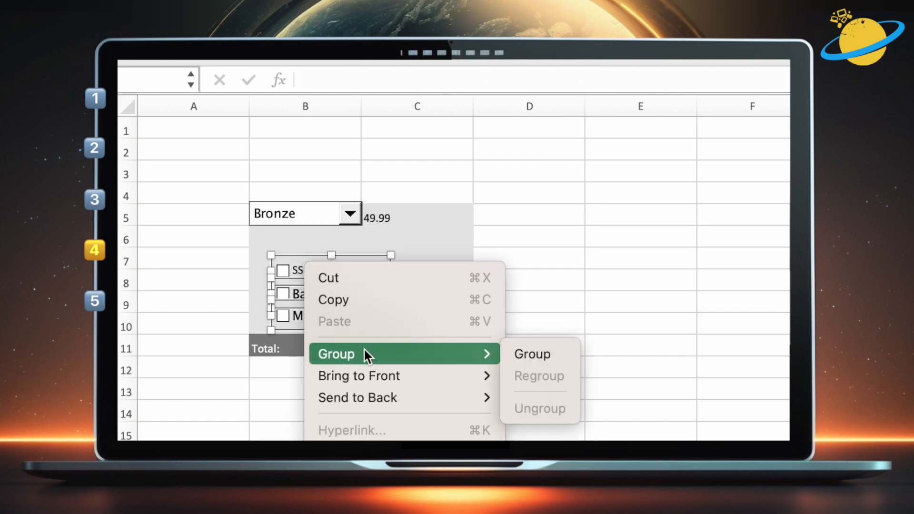
pyautogui.click(526, 354)
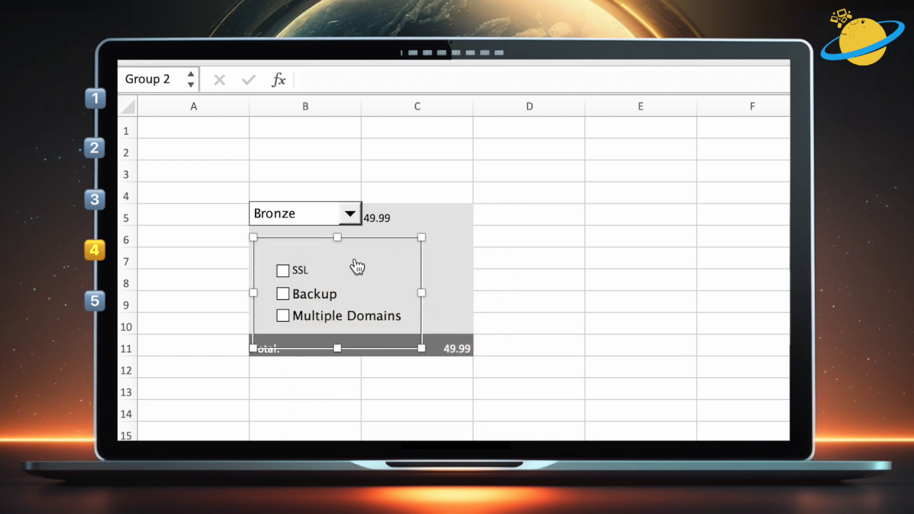
pyautogui.moveTo(351, 230); pyautogui.dragTo(327, 221)
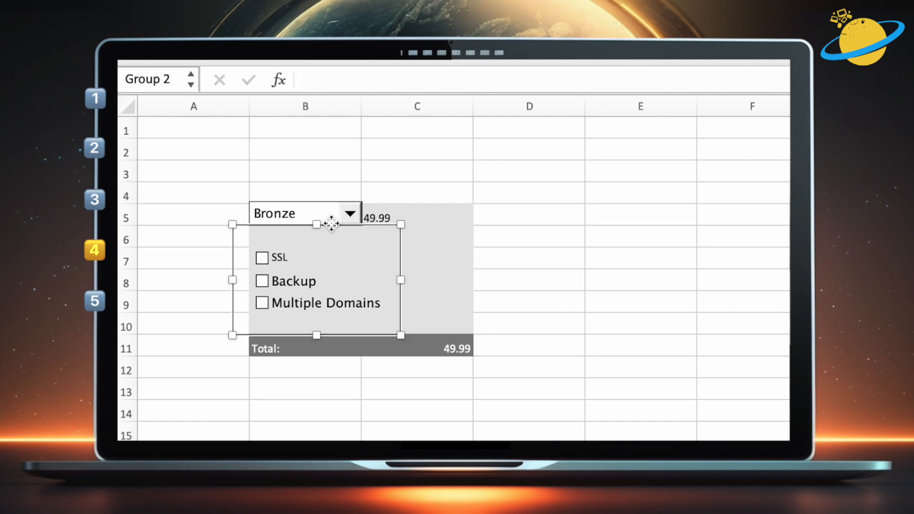
pyautogui.click(512, 285)
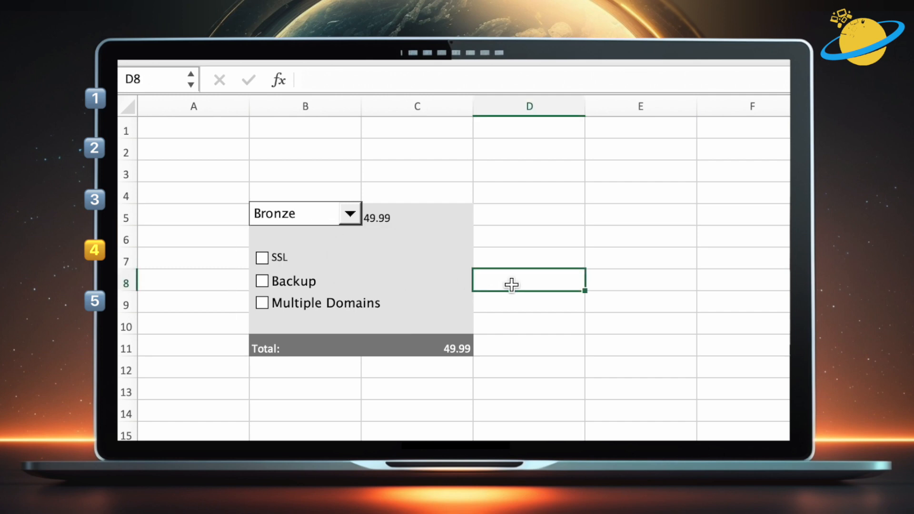
# Format the SSL checkbox inside the group with cell link $C$7.
pyautogui.rightClick(279, 258)
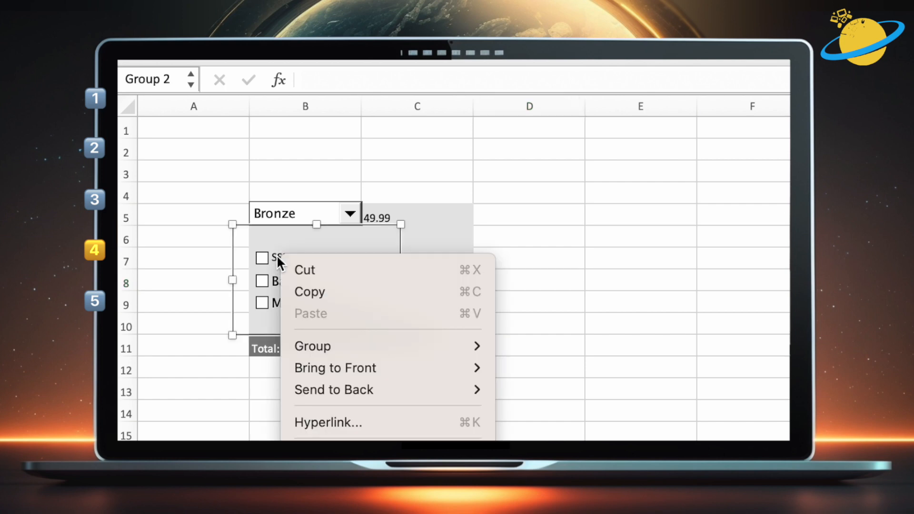
pyautogui.rightClick(276, 255)
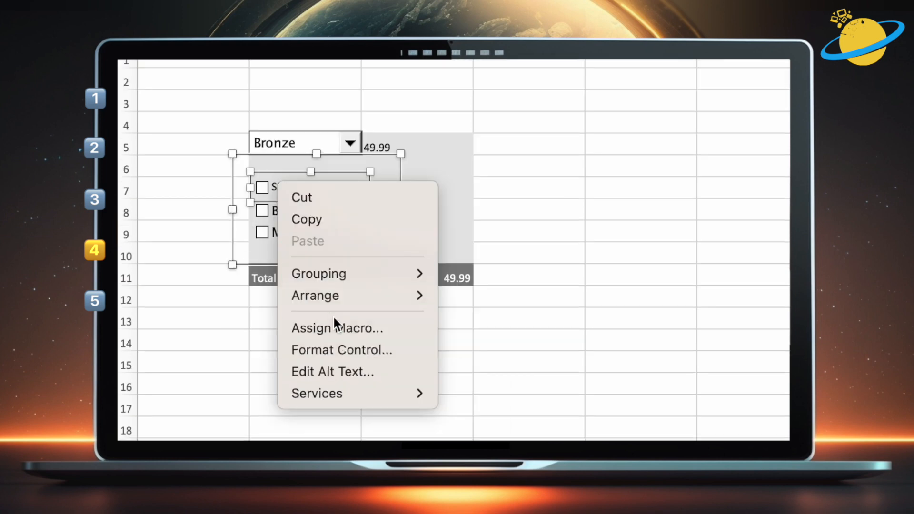
pyautogui.click(342, 343)
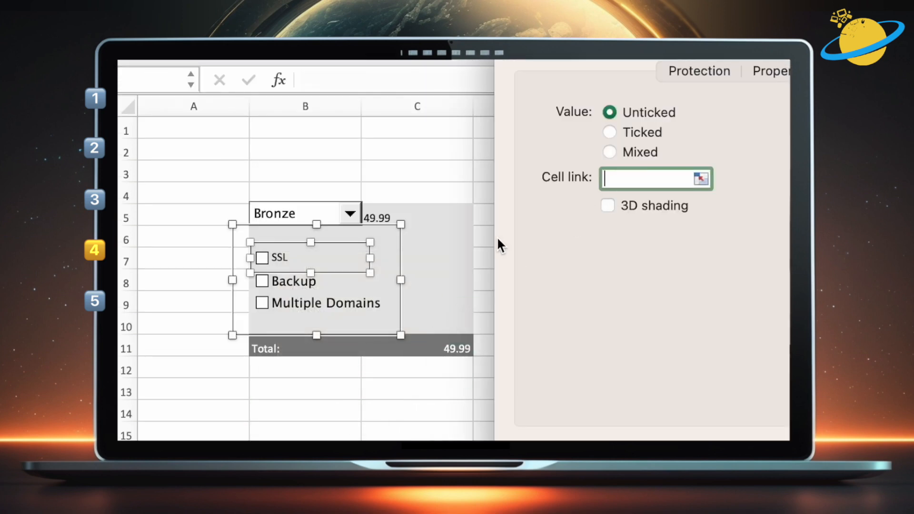
pyautogui.click(437, 256)
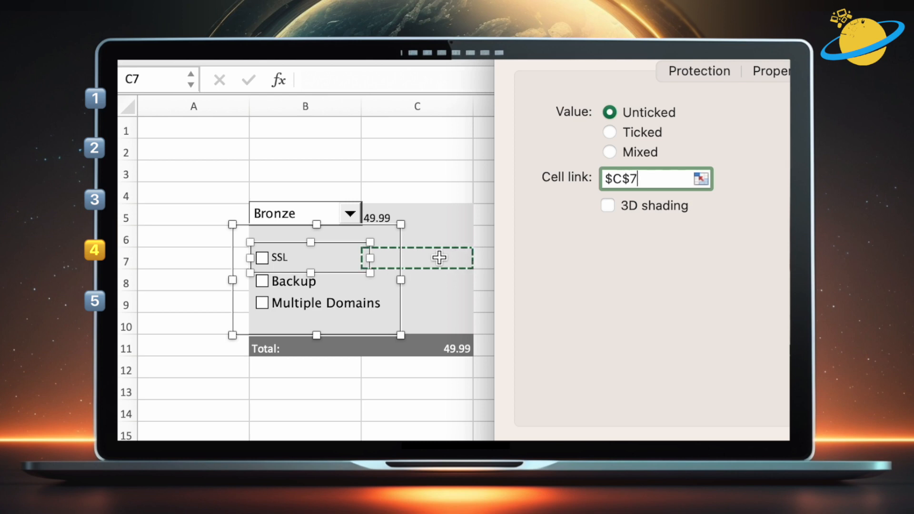
pyautogui.click(680, 376)
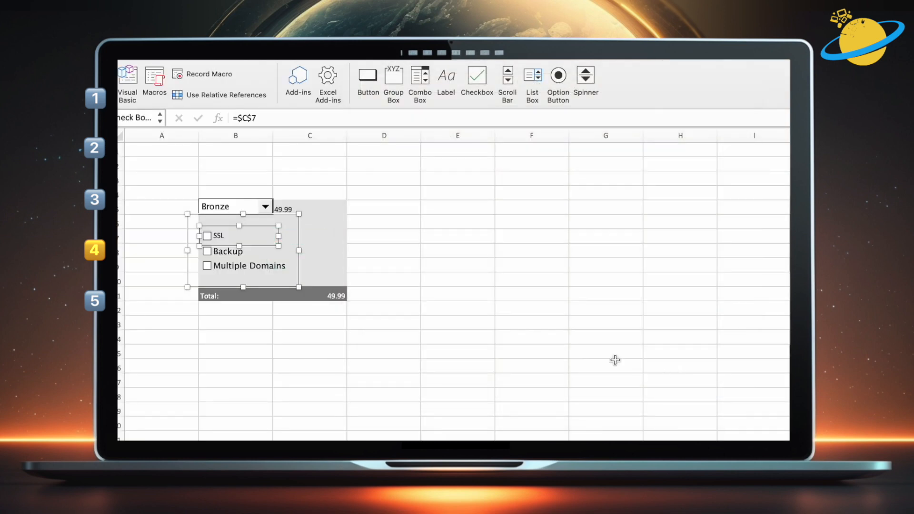
# Format the Backup checkbox with a cell link to C8.
pyautogui.rightClick(238, 251)
pyautogui.click(288, 360)
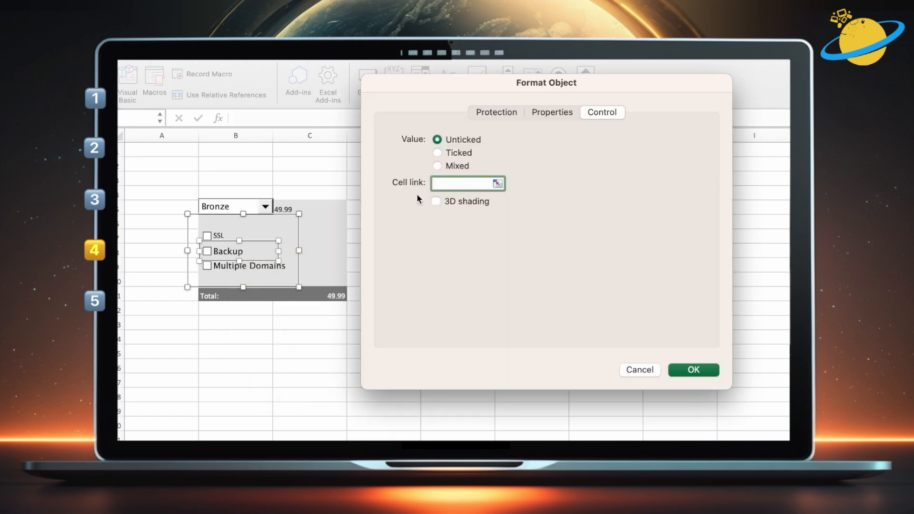
pyautogui.click(328, 252)
pyautogui.click(693, 372)
# Format the Multiple Domains checkbox with a cell link to C9.
pyautogui.rightClick(270, 266)
pyautogui.click(314, 377)
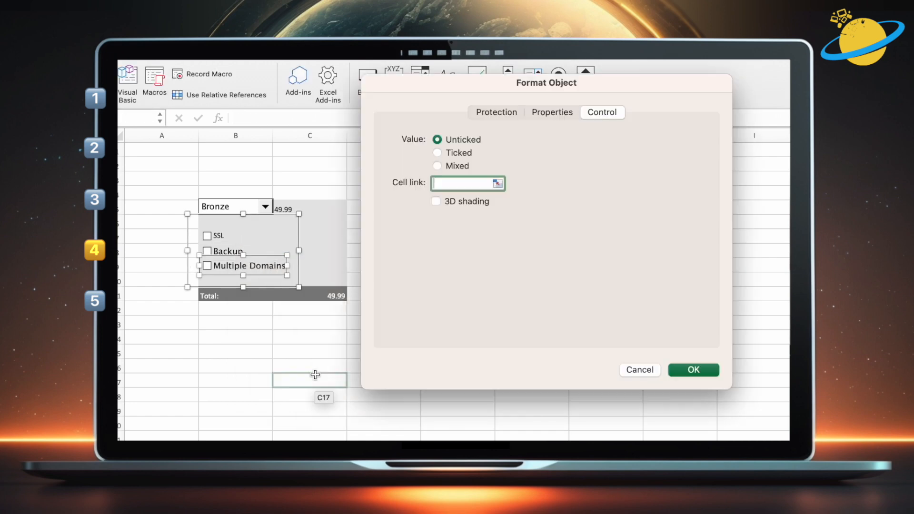
pyautogui.click(329, 266)
pyautogui.click(692, 371)
# Deselect the checkbox group and tick the SSL checkbox.
pyautogui.click(396, 273)
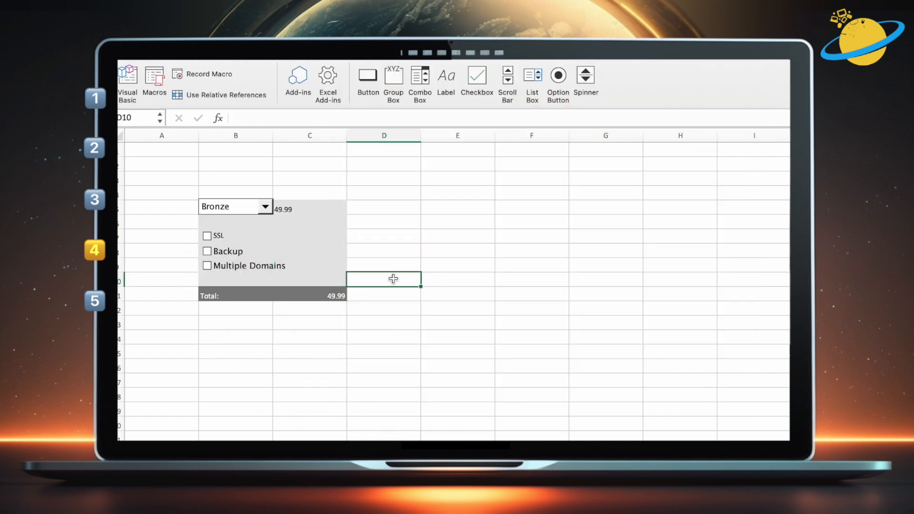
pyautogui.click(274, 273)
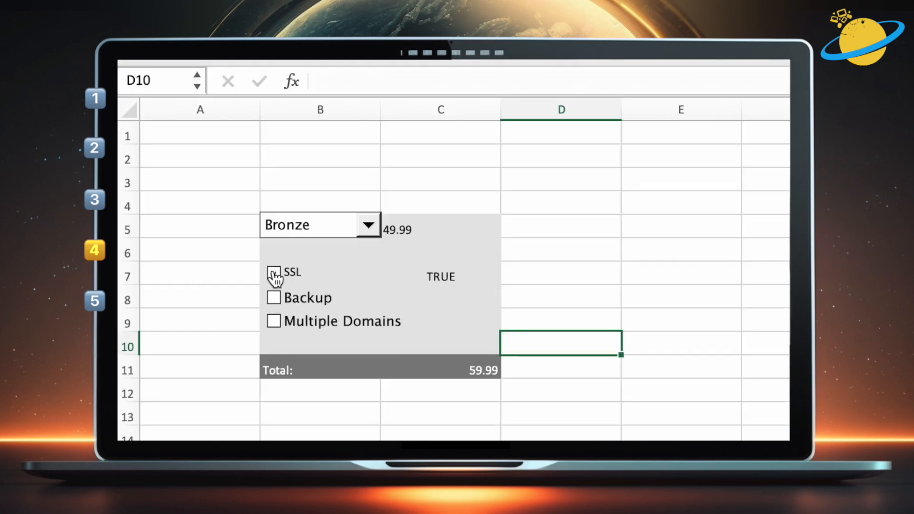
# Test the linked checkboxes by ticking Backup and Multiple Domains, and leave all three checkboxes unticked.
pyautogui.click(274, 298)
pyautogui.click(275, 322)
pyautogui.click(275, 322)
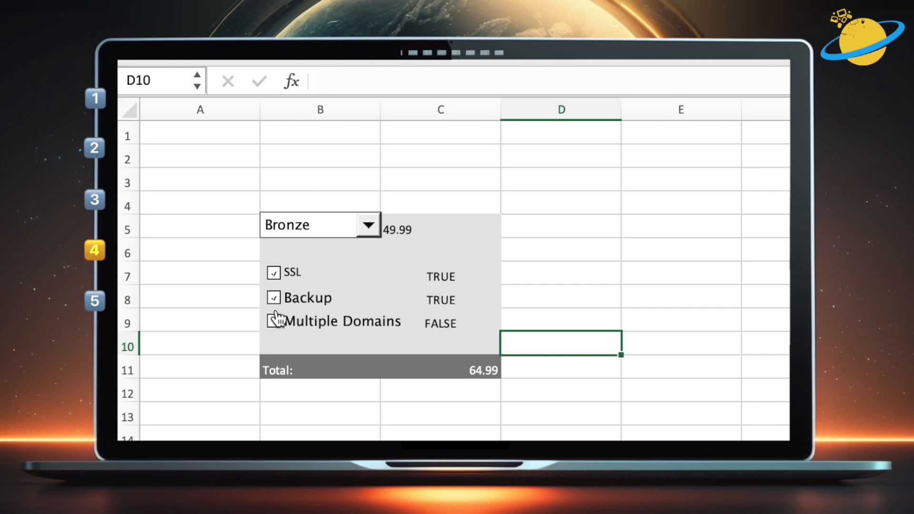
pyautogui.click(275, 299)
pyautogui.click(275, 274)
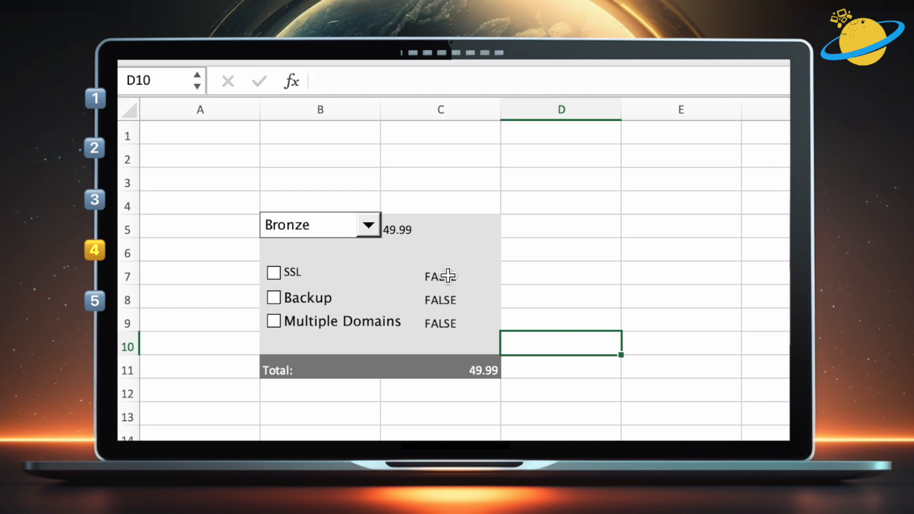
# Hide the checkbox link values in C7:C9 by setting their font colour to match the light grey background.
pyautogui.click(448, 276)
pyautogui.moveTo(442, 274); pyautogui.dragTo(445, 321)
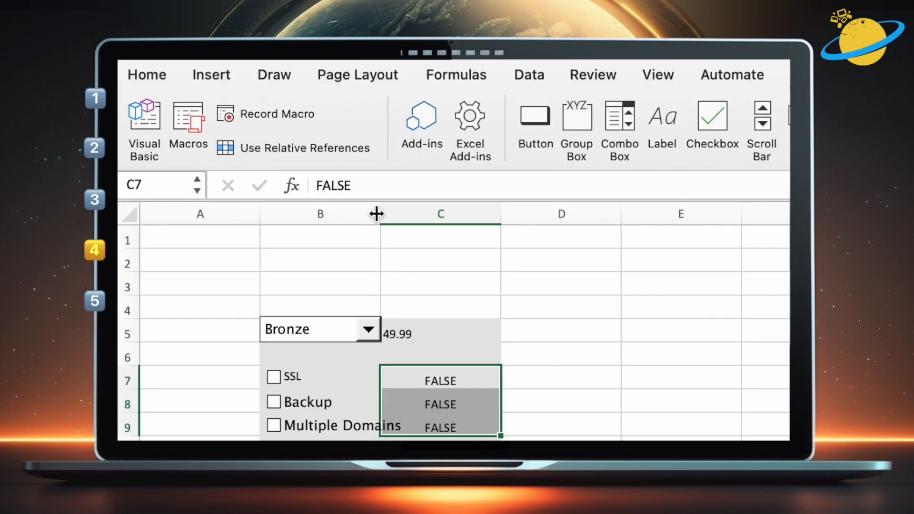
pyautogui.click(155, 74)
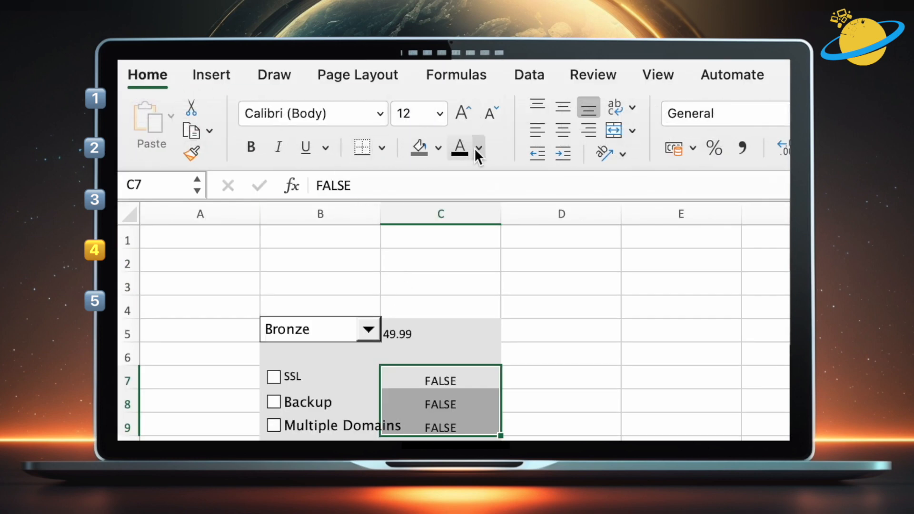
pyautogui.click(478, 149)
pyautogui.click(505, 242)
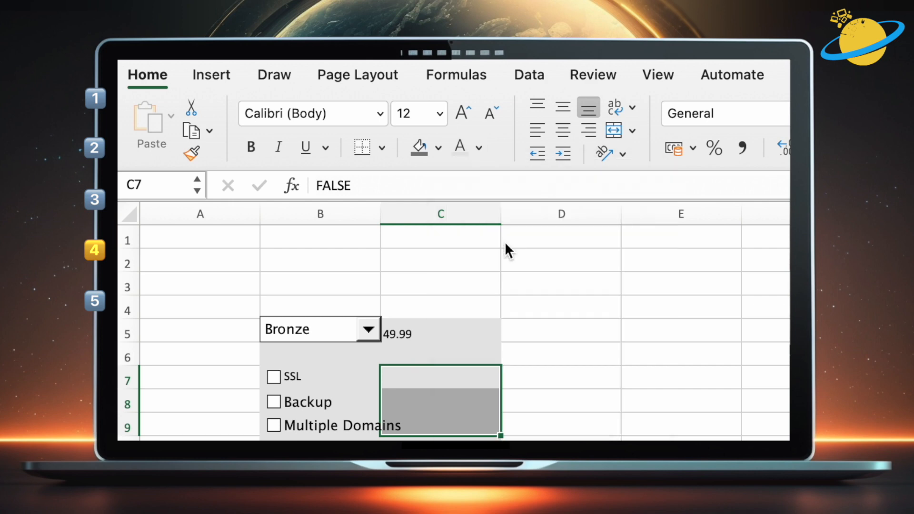
pyautogui.click(538, 326)
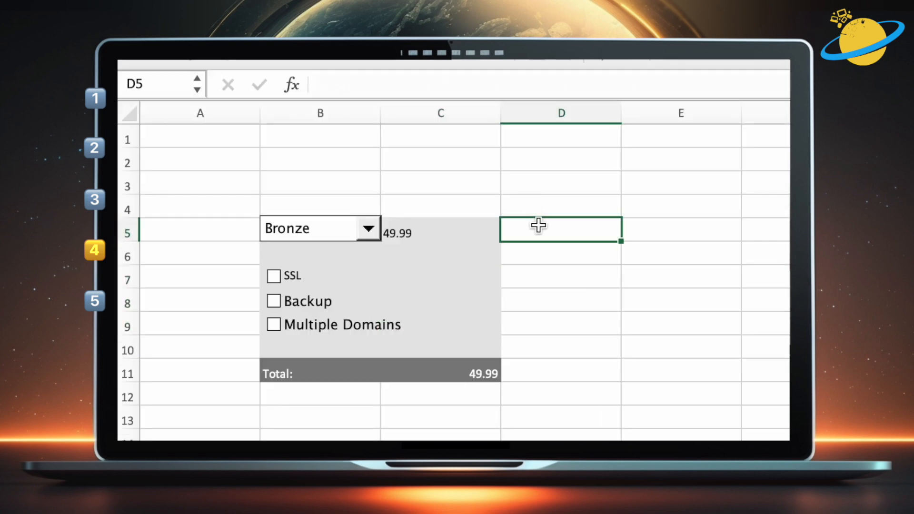
# Test the total formula in C11 with SSL, Backup and Multiple Domains ticked and the Gold plan chosen.
pyautogui.click(481, 369)
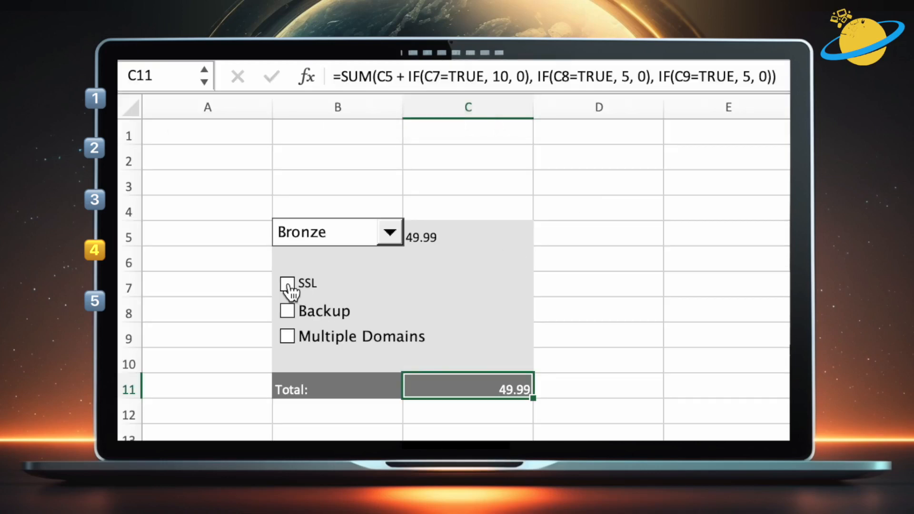
pyautogui.click(288, 312)
pyautogui.click(289, 339)
pyautogui.click(388, 238)
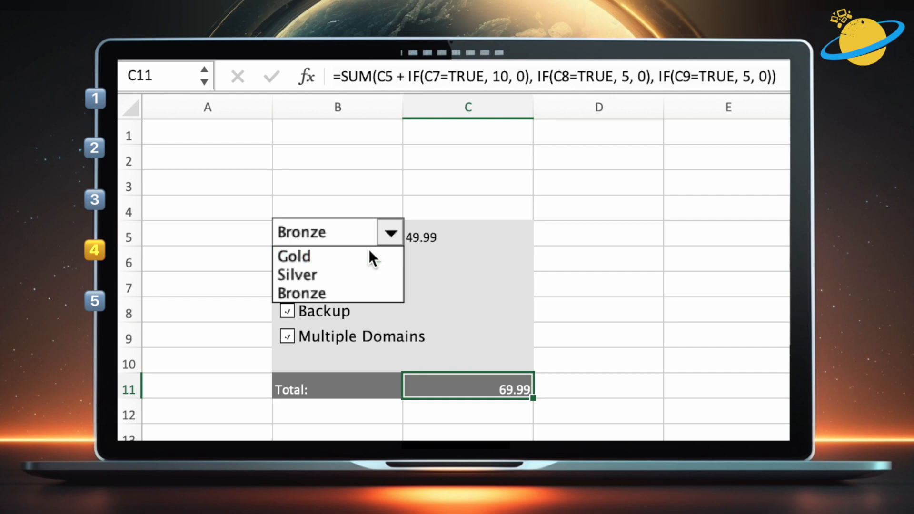
pyautogui.click(370, 252)
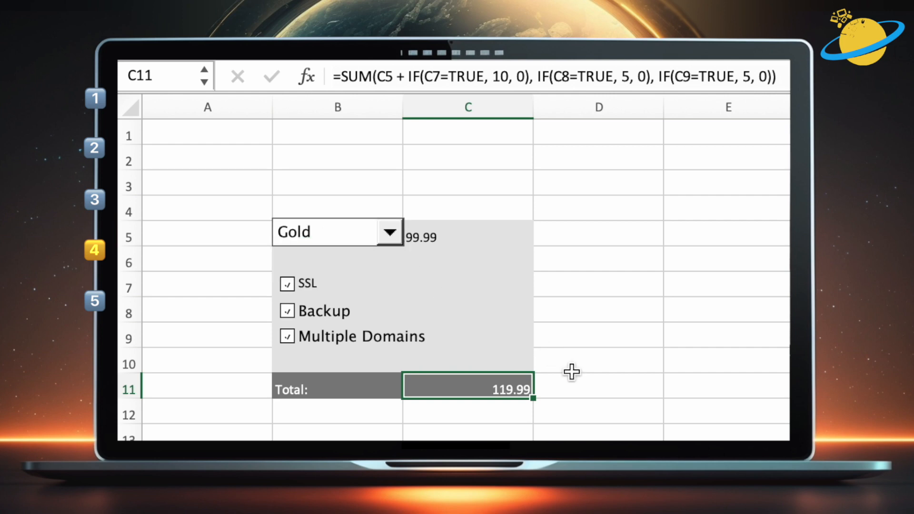
pyautogui.click(585, 384)
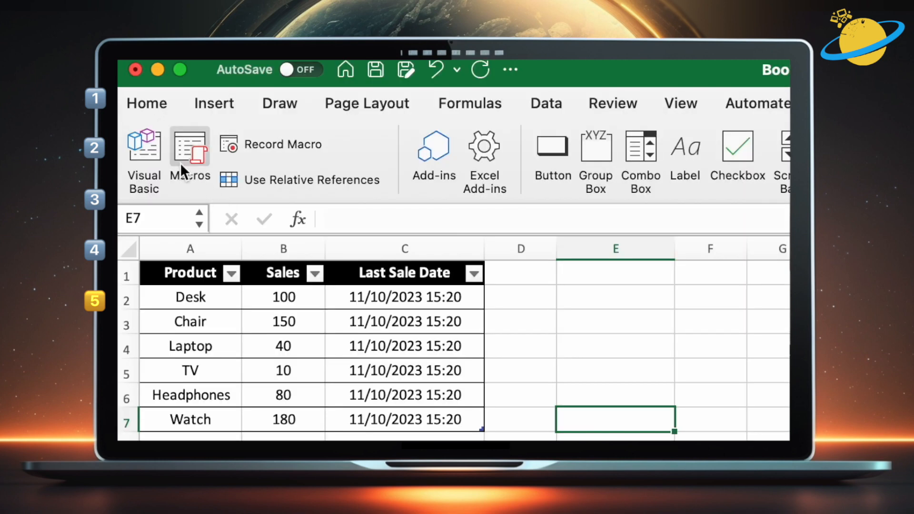
# Open the code window of Sheet2 (Sheet3) in the Visual Basic Editor and copy the AddDateTime macro code from the Word document.
pyautogui.click(150, 145)
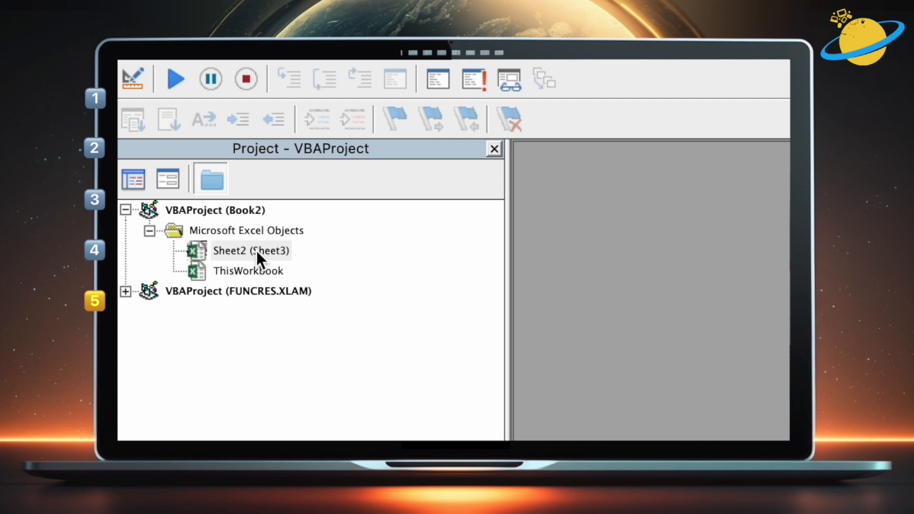
pyautogui.doubleClick(255, 249)
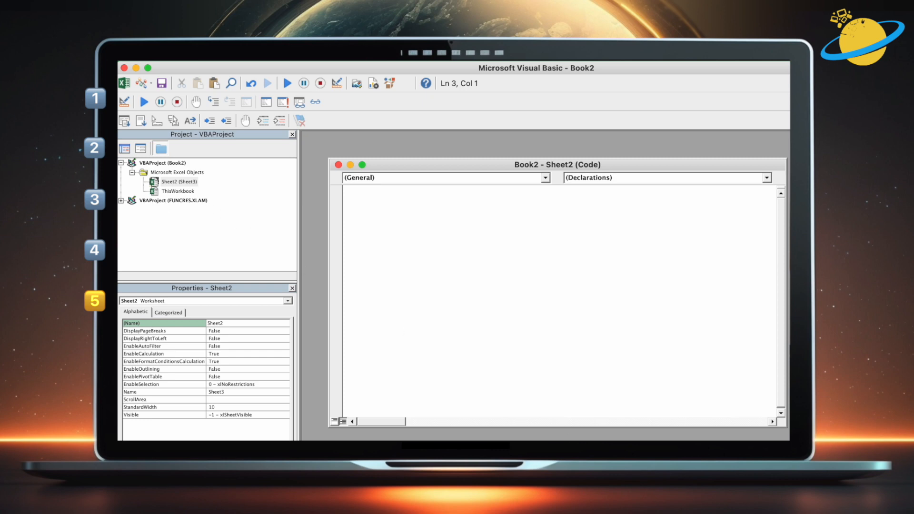
pyautogui.press('super+Tab')
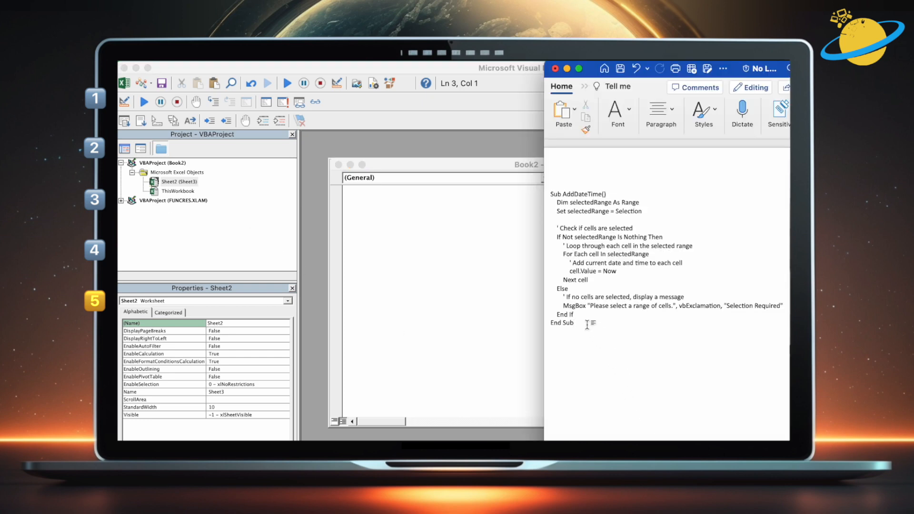
pyautogui.press('super+a')
pyautogui.press('super+c')
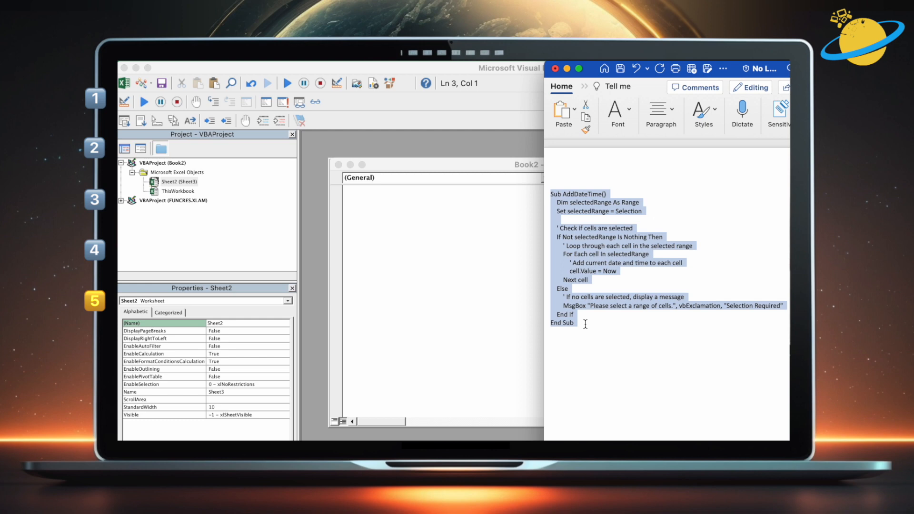
# Paste the AddDateTime code into the Sheet2 code window and close the Visual Basic Editor.
pyautogui.click(384, 216)
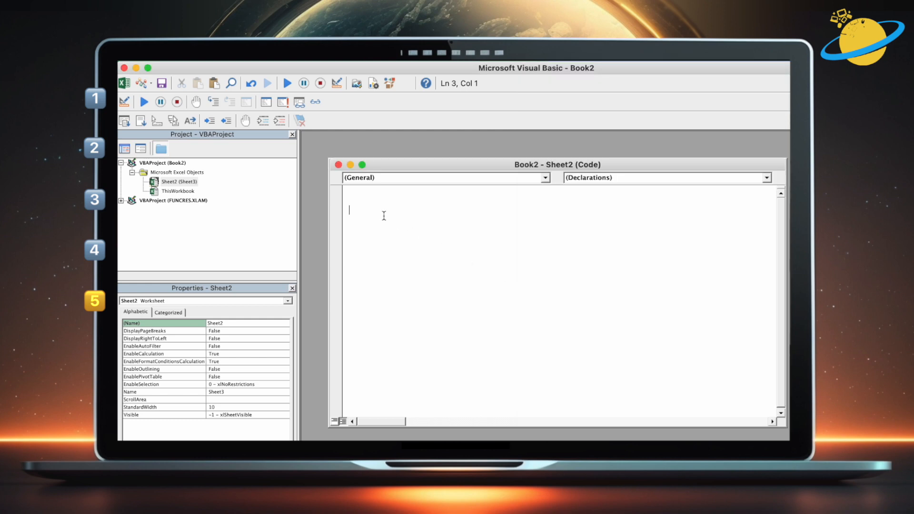
pyautogui.press('super+v')
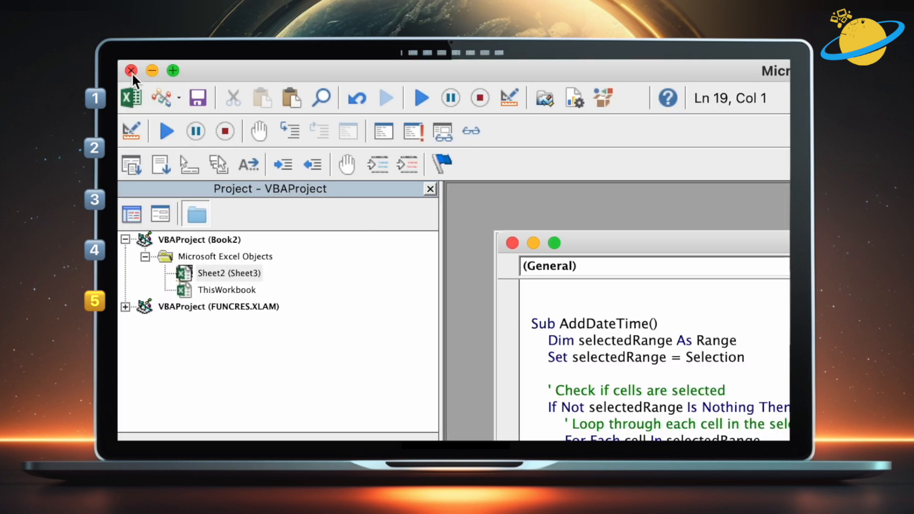
pyautogui.click(131, 72)
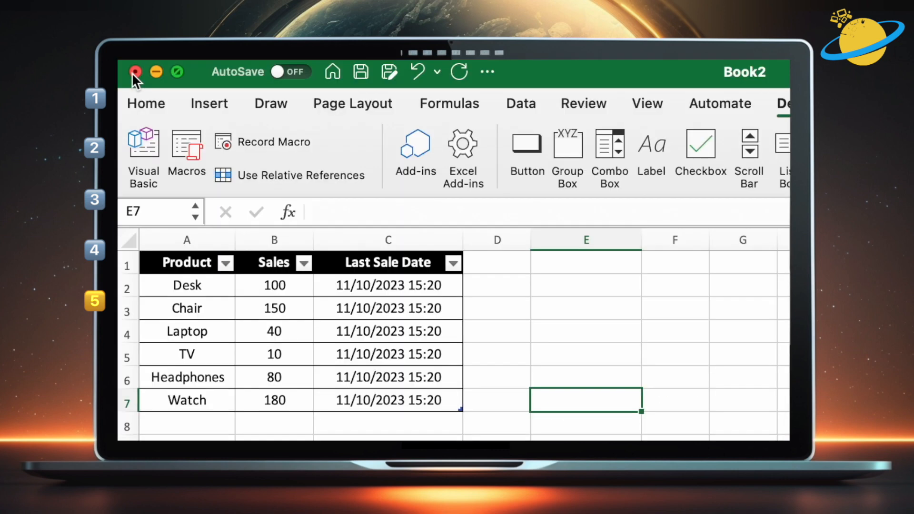
# Assign Option+Cmd+t as the shortcut key of the Sheet2.AddDateTime macro.
pyautogui.click(183, 152)
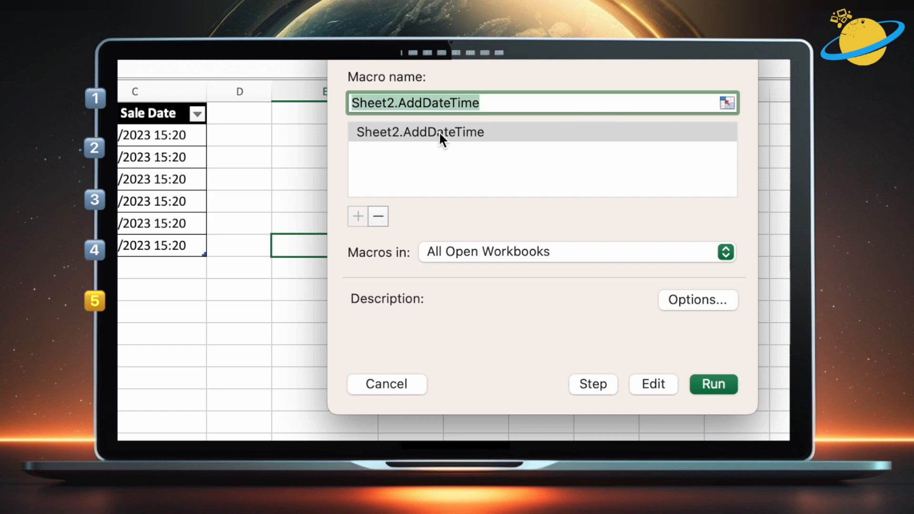
pyautogui.click(448, 188)
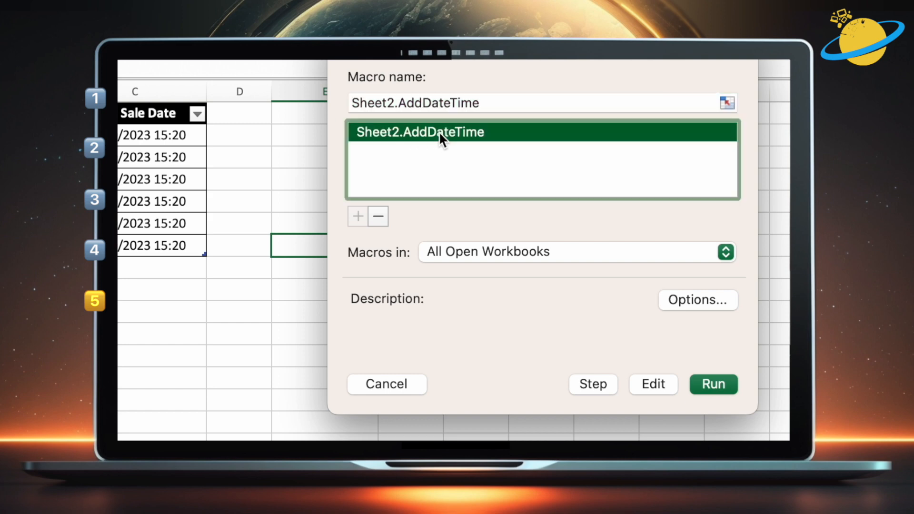
pyautogui.click(691, 304)
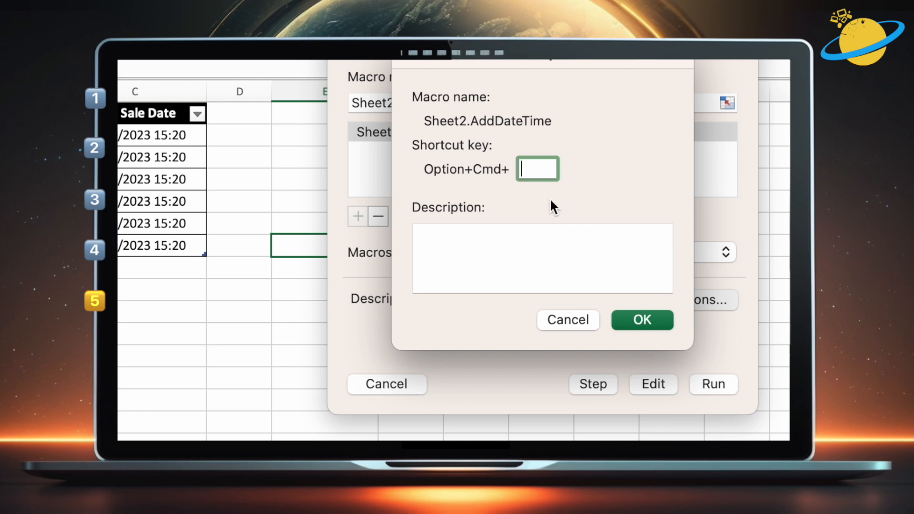
pyautogui.write('t')
pyautogui.click(645, 320)
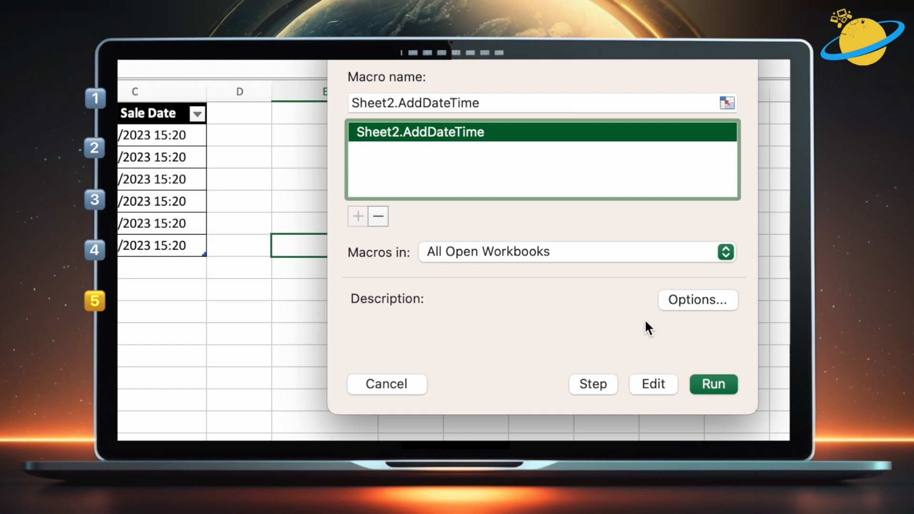
# Run the AddDateTime macro on cell E7 and clear the inserted date and time.
pyautogui.click(712, 384)
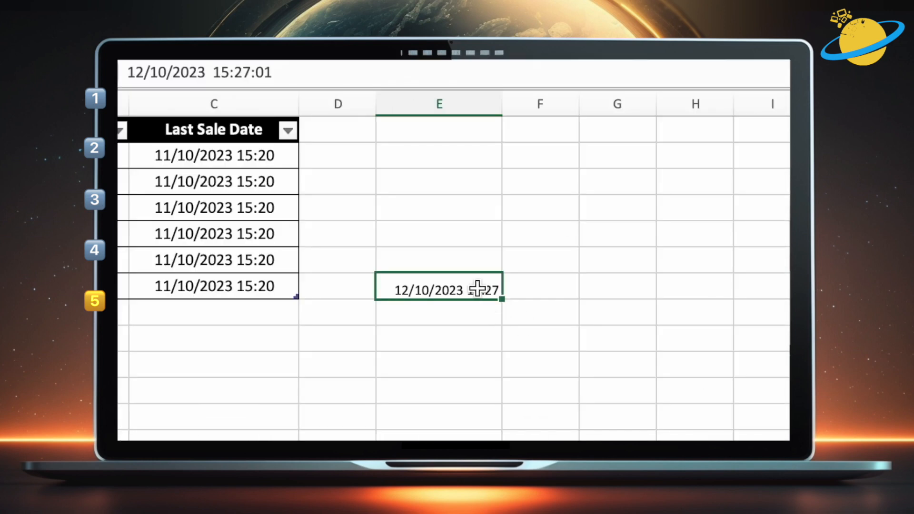
pyautogui.press('Delete')
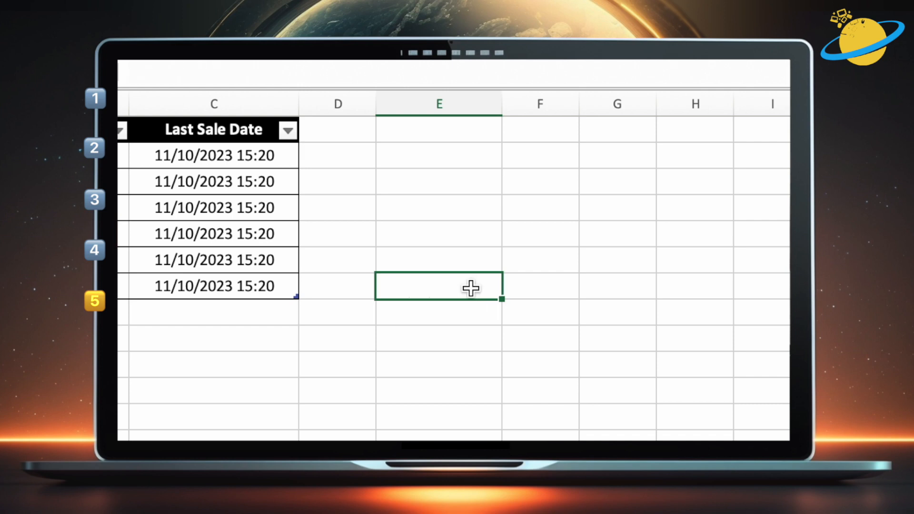
# Update the last sale dates of Chair, TV and Watch in C3, C5 and C7 together with the AddDateTime macro.
pyautogui.click(251, 182)
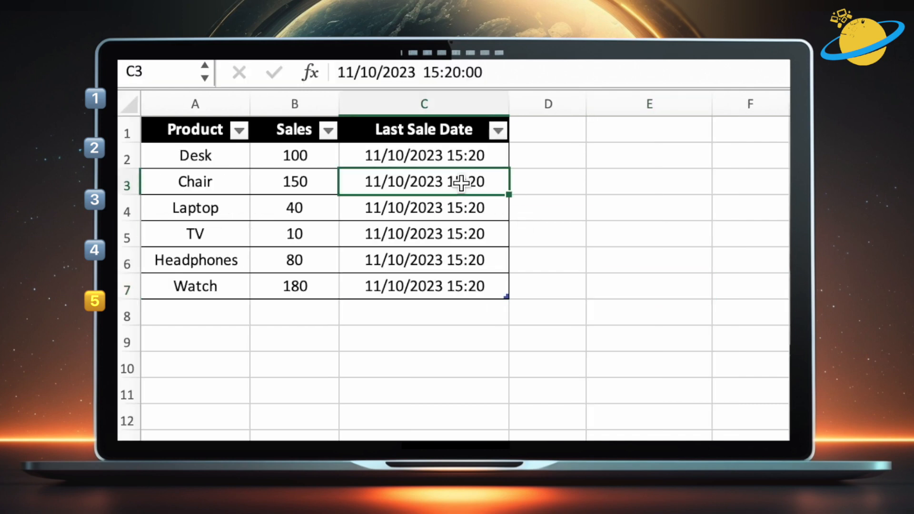
pyautogui.keyDown('ctrl'); pyautogui.click(453, 234); pyautogui.keyUp('ctrl')
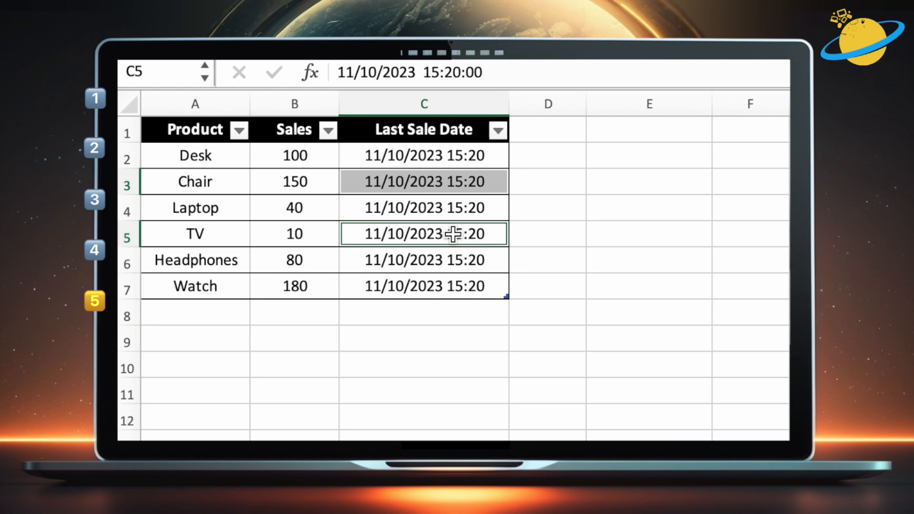
pyautogui.keyDown('ctrl'); pyautogui.click(451, 285); pyautogui.keyUp('ctrl')
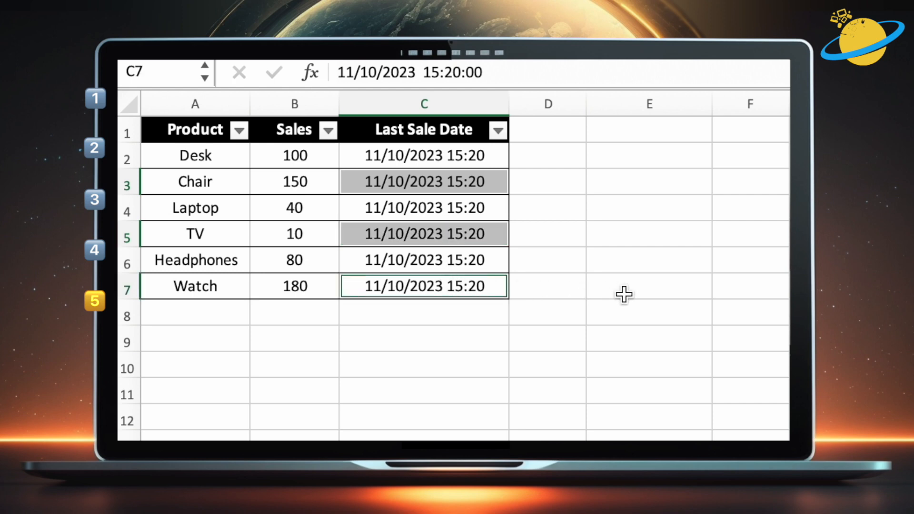
pyautogui.press('alt+super+t')
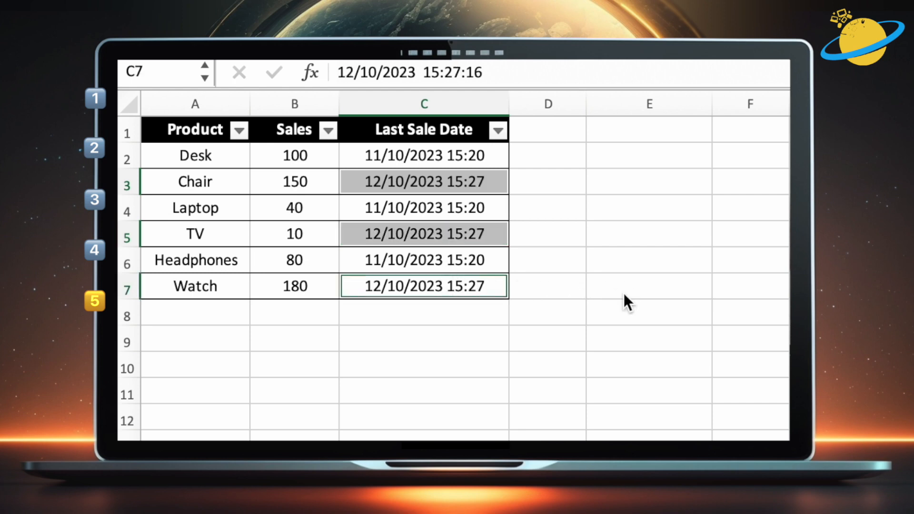
pyautogui.click(624, 294)
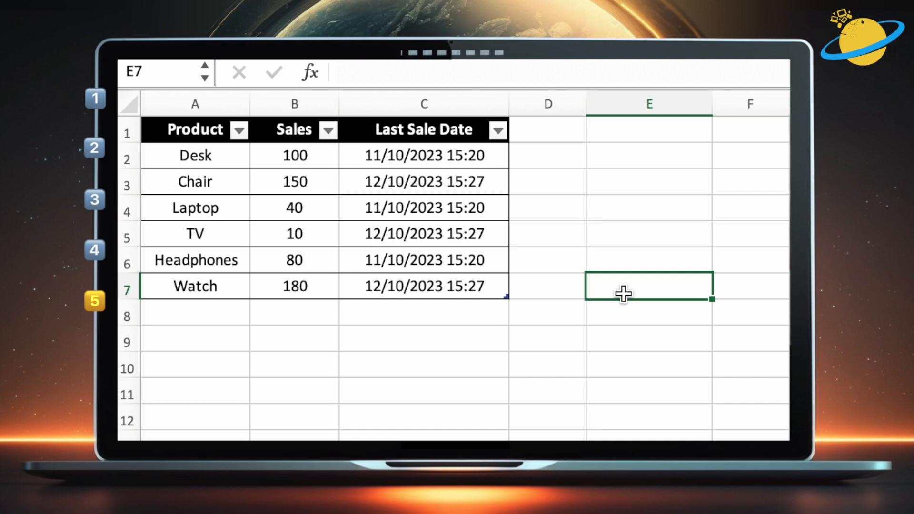